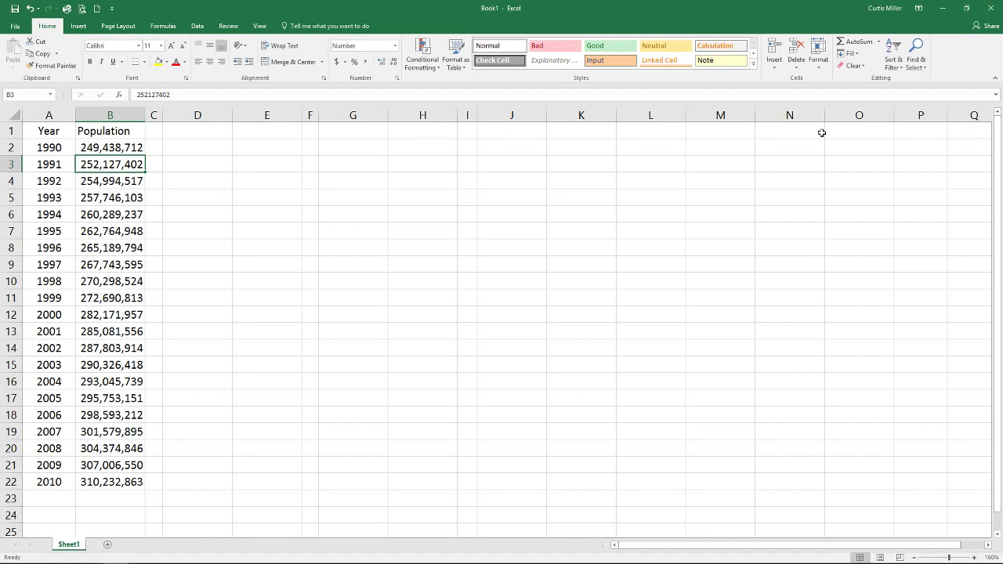
# Step: Enter the heading 'Moving Avg' in cell D1
pyautogui.press('Up')
pyautogui.press('Up')
pyautogui.press('Right')
pyautogui.press('Right')
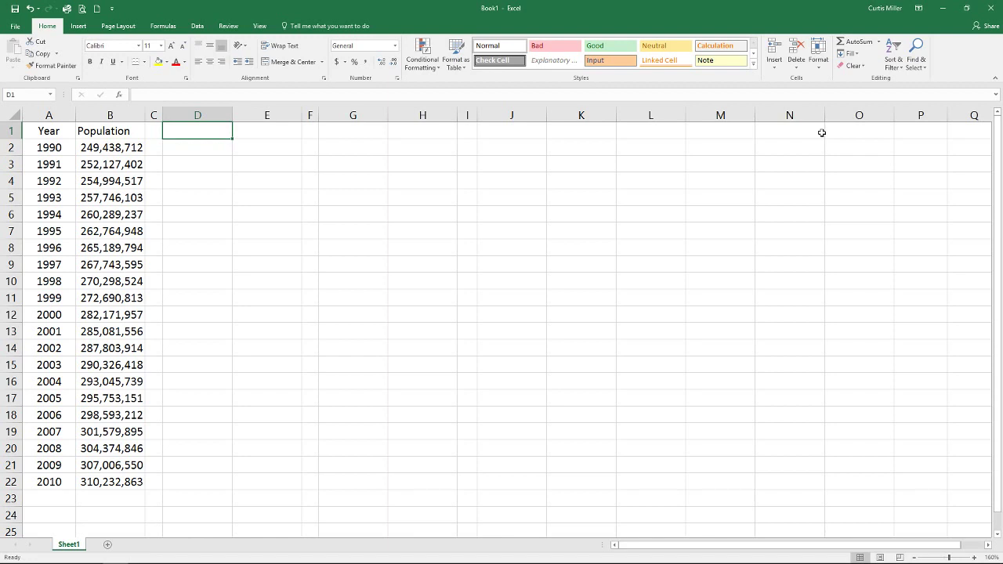
pyautogui.write('Moving Avg')
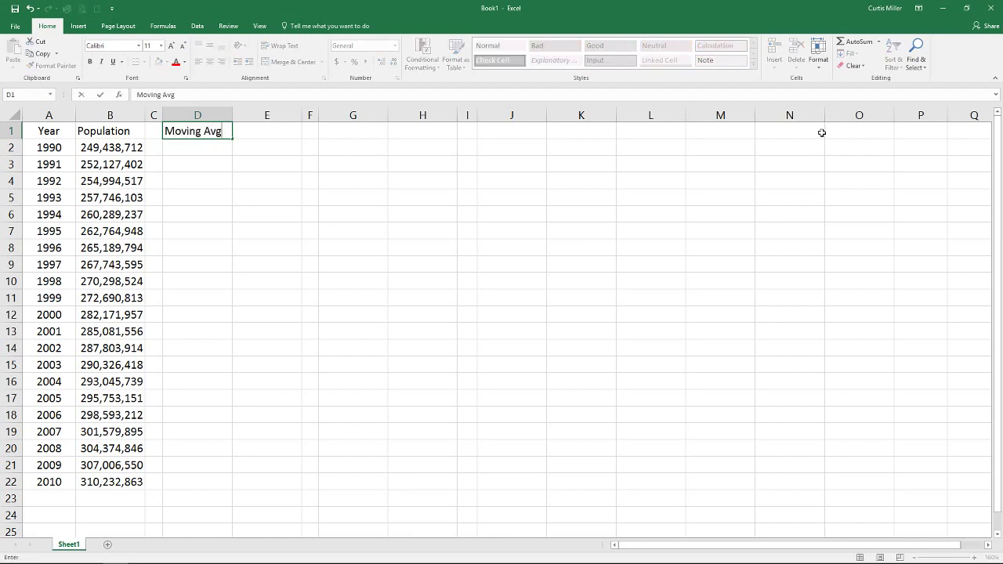
pyautogui.press('Tab')
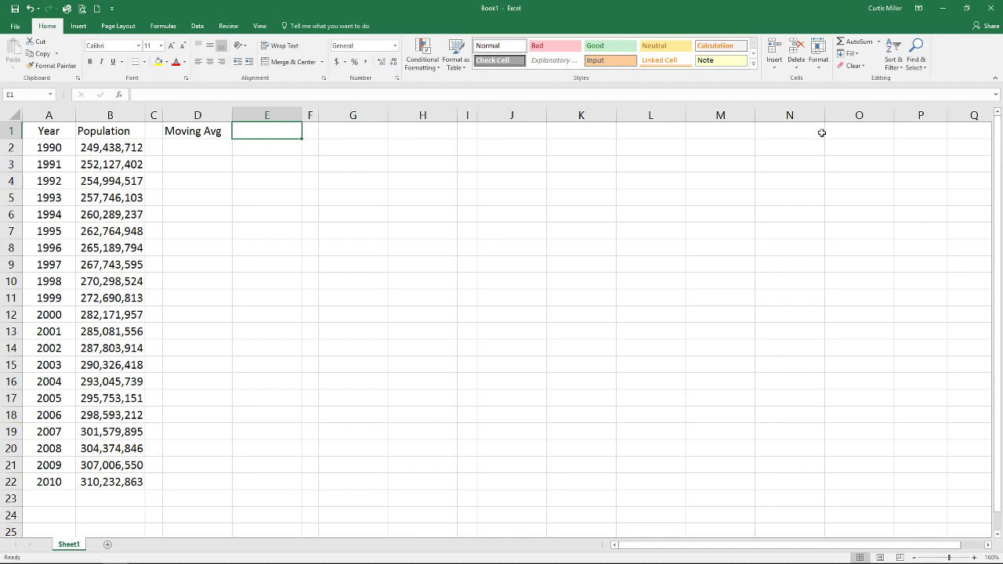
pyautogui.press('Down')
pyautogui.press('Left')
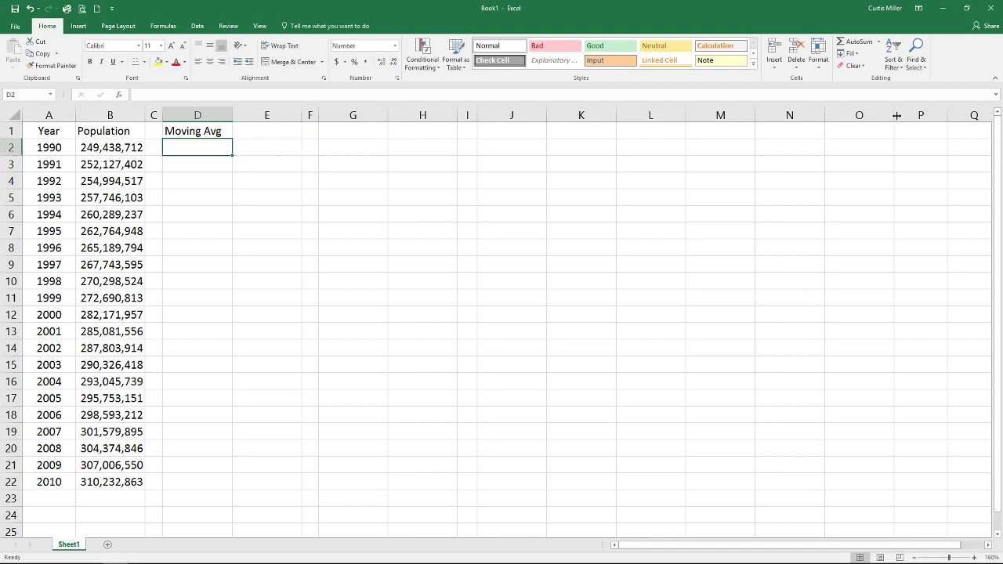
# Step: Select population values B2:B4 to preview which values get averaged
pyautogui.click(188, 179)
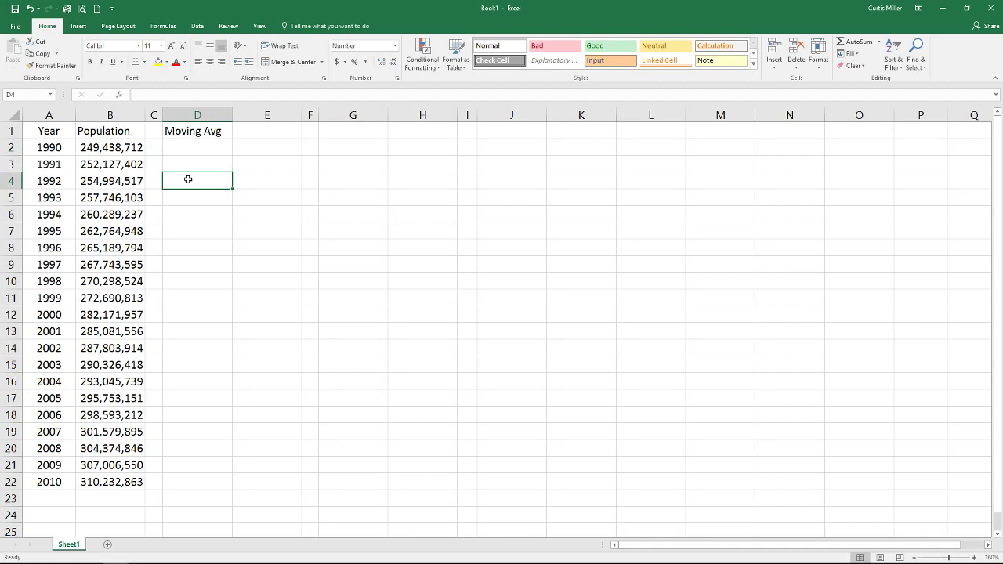
pyautogui.click(109, 147)
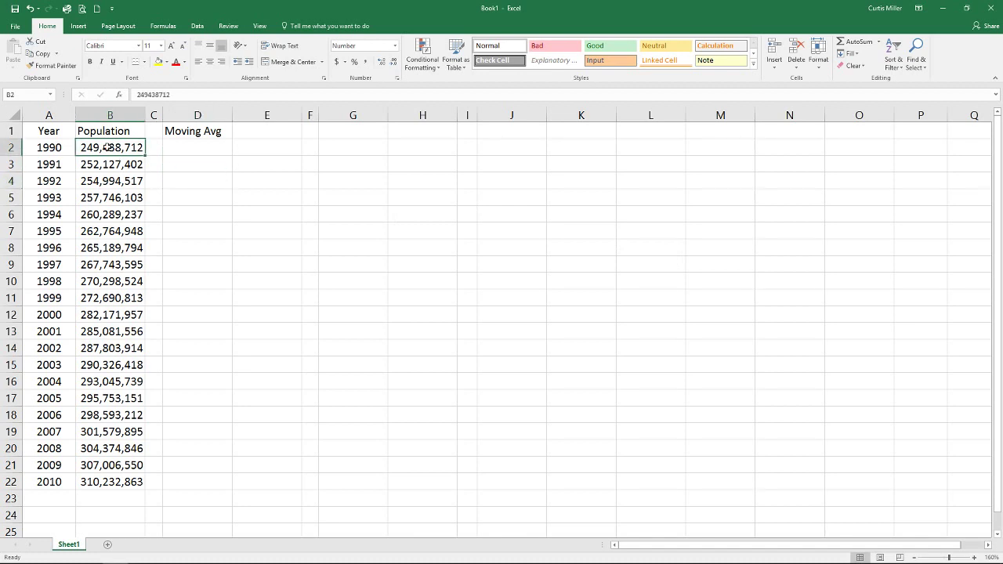
pyautogui.moveTo(109, 147); pyautogui.dragTo(108, 165)
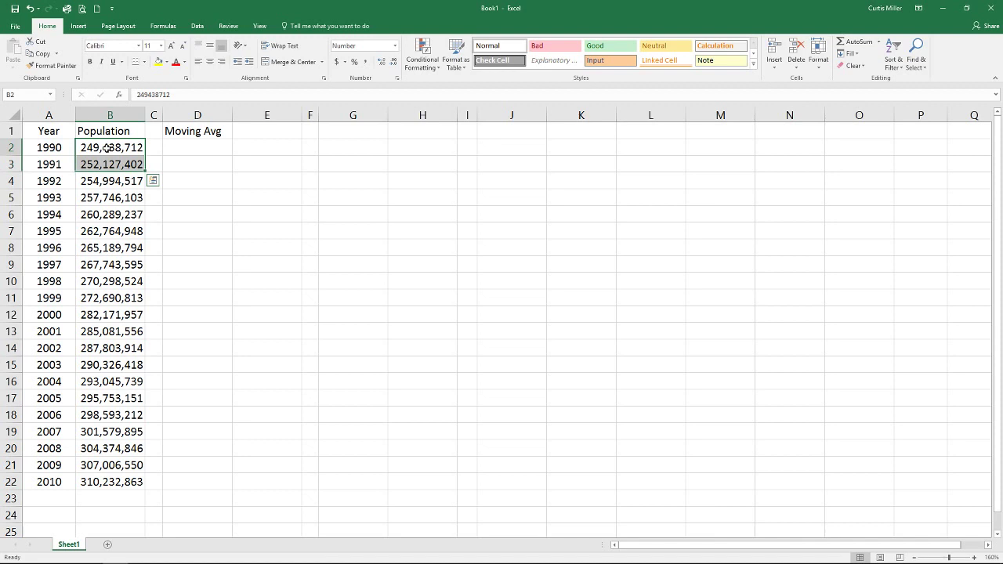
pyautogui.moveTo(100, 150); pyautogui.dragTo(84, 180)
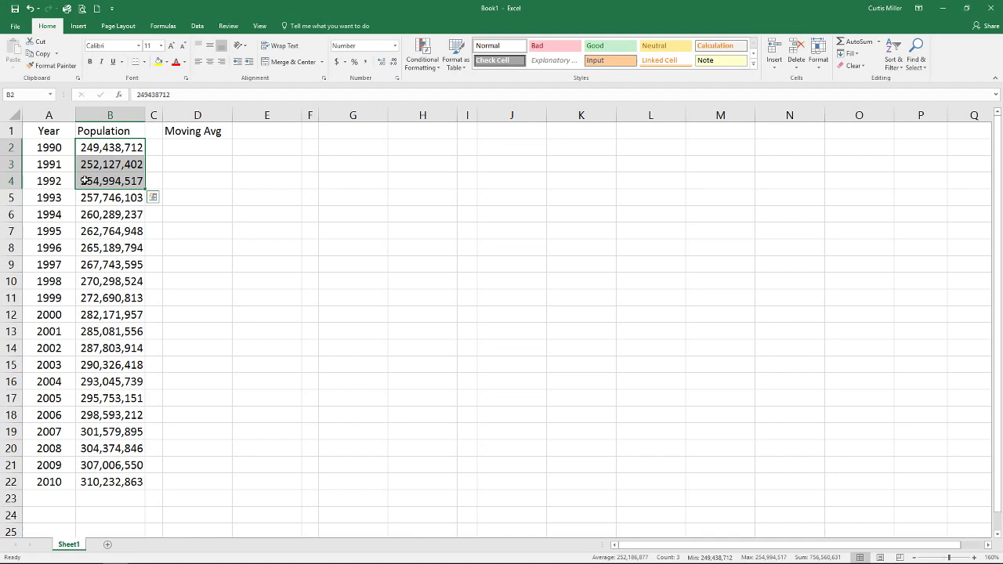
# Step: Run Moving Average analysis on $B$1:$B$22 with labels, interval 2, output at $D$3
pyautogui.click(174, 178)
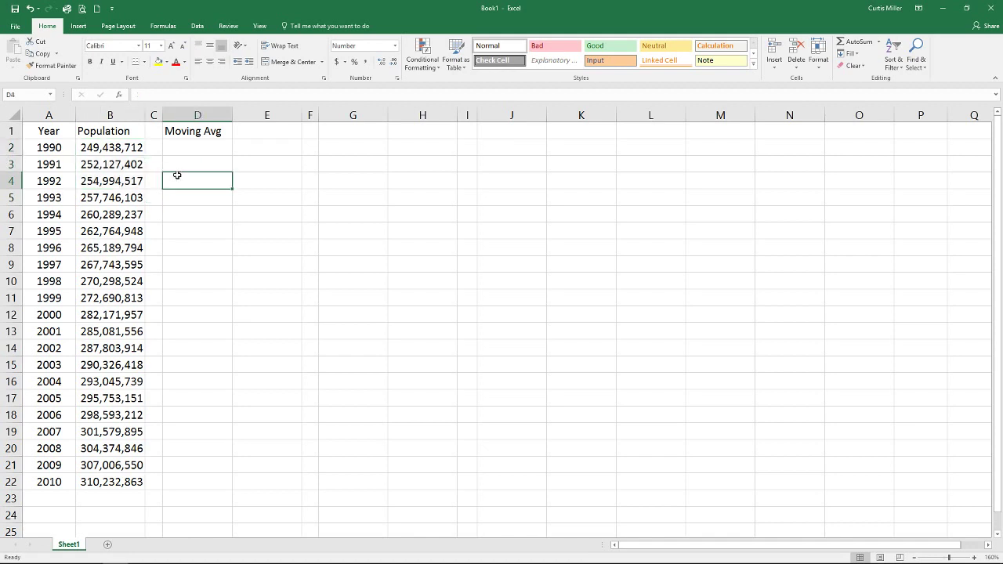
pyautogui.click(202, 27)
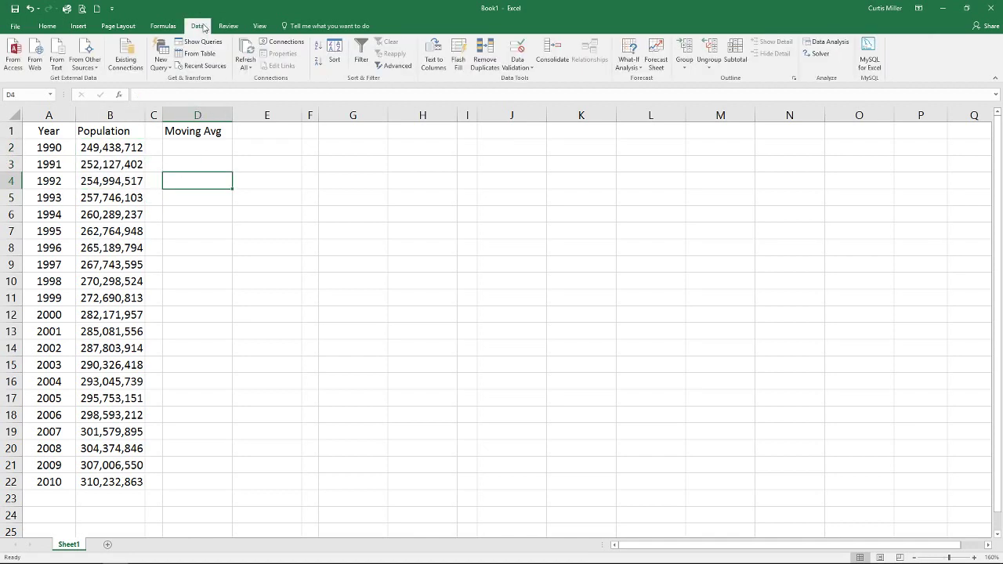
pyautogui.click(840, 45)
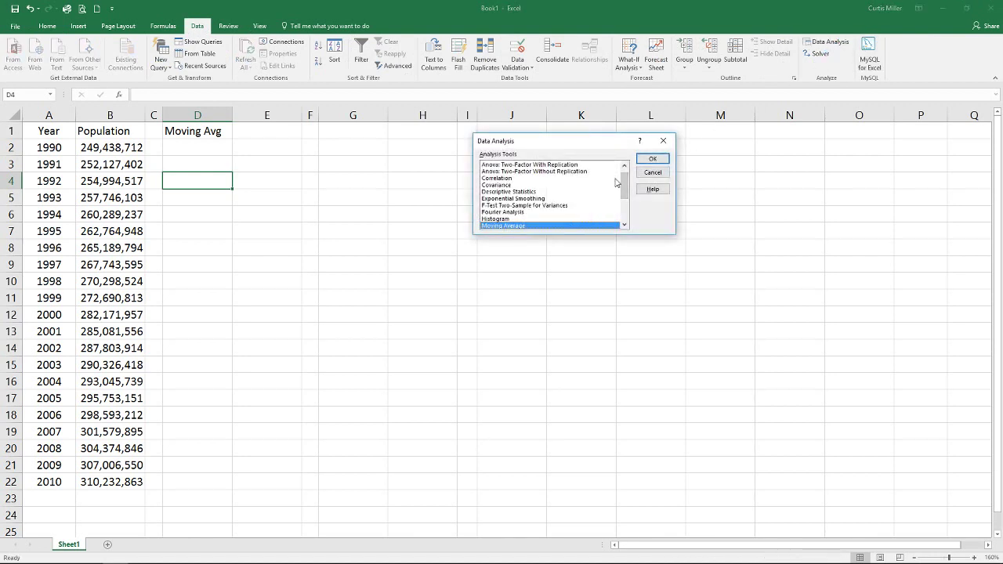
pyautogui.click(651, 160)
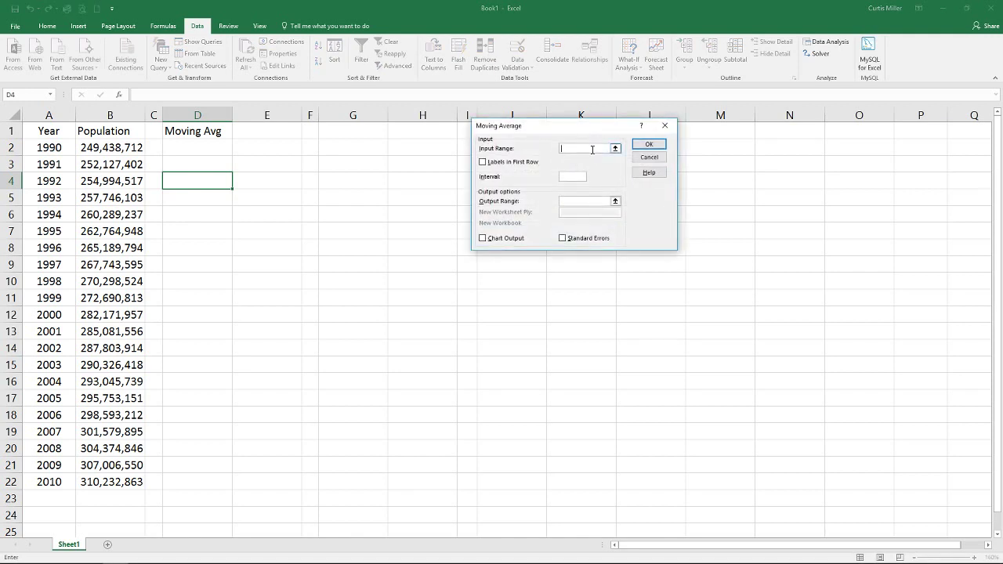
pyautogui.moveTo(114, 132); pyautogui.dragTo(110, 484)
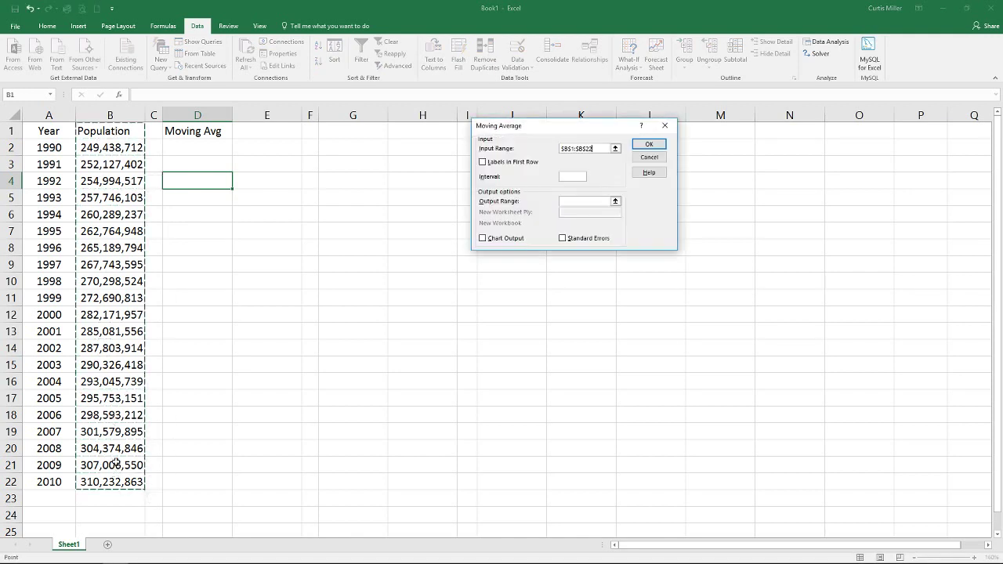
pyautogui.click(511, 163)
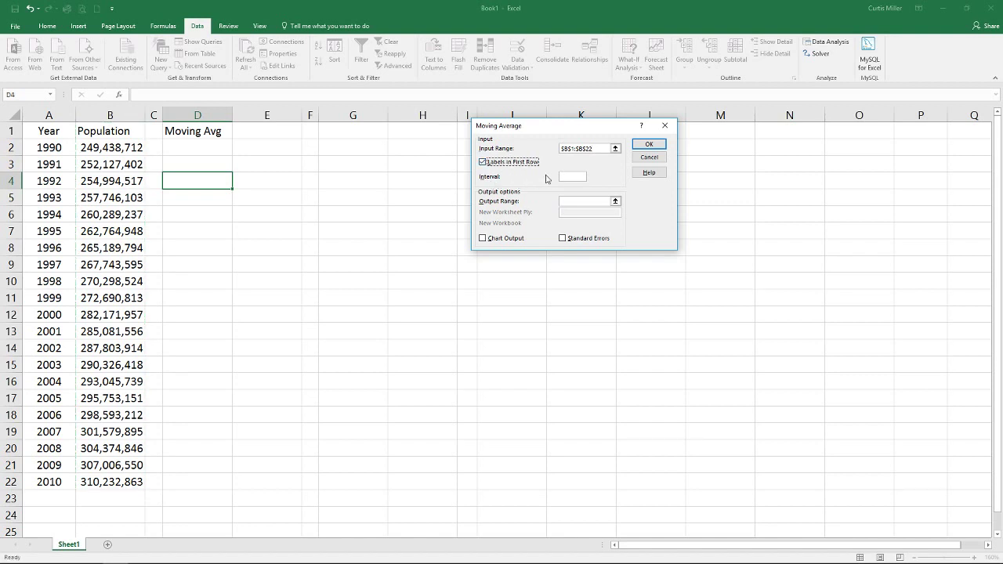
pyautogui.click(571, 176)
pyautogui.write('2')
pyautogui.click(614, 200)
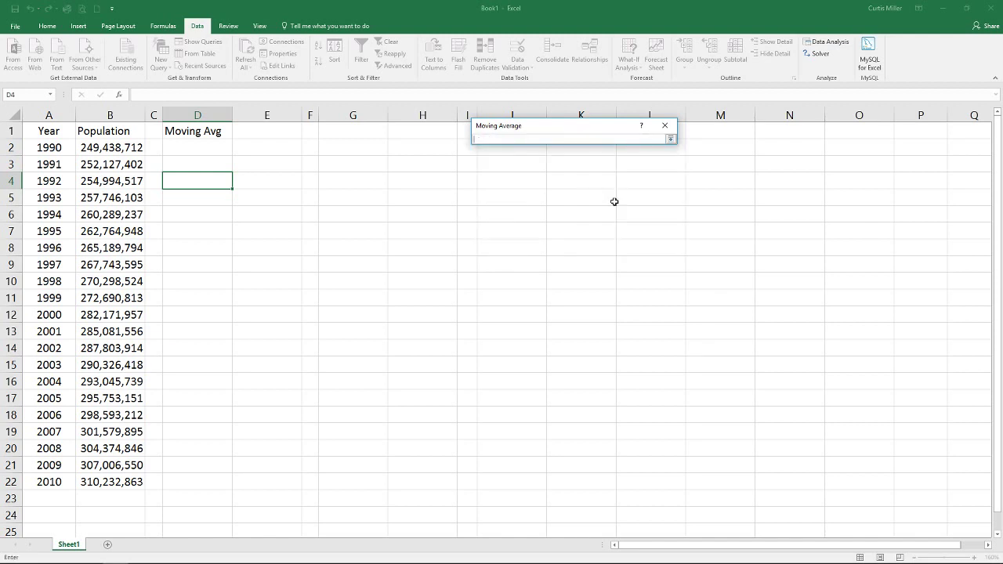
pyautogui.click(192, 164)
pyautogui.click(669, 138)
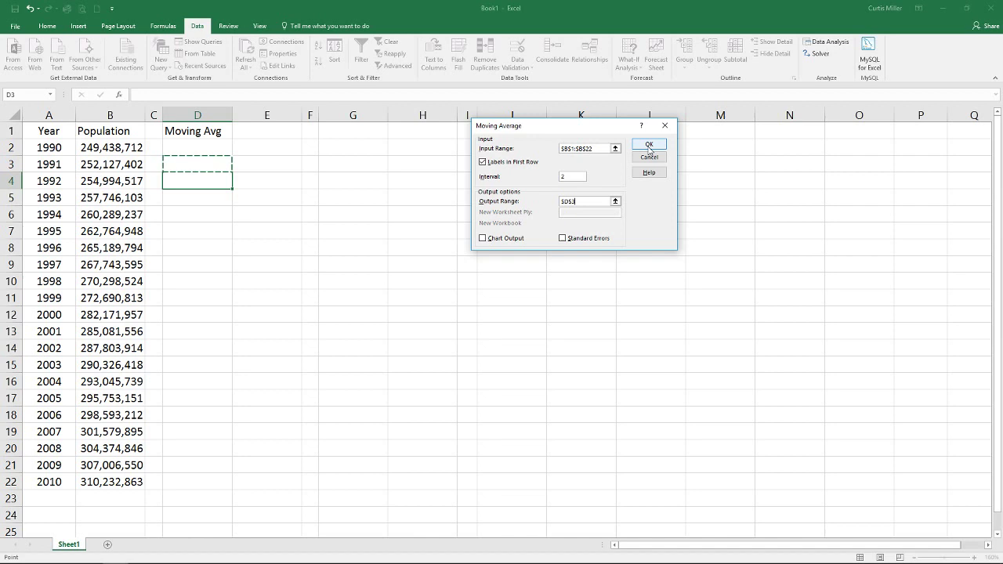
pyautogui.click(649, 145)
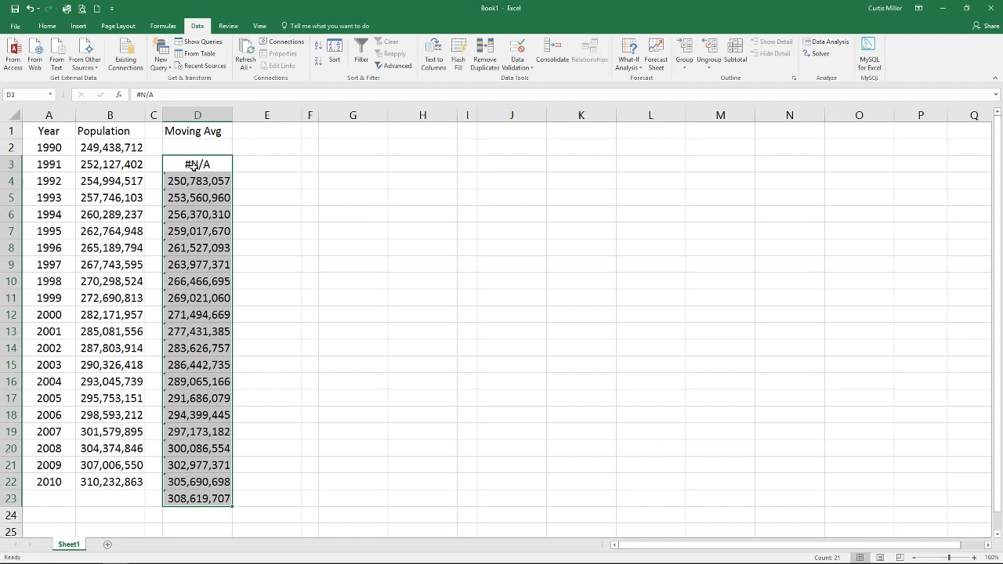
# Step: Delete the extra moving average value in D23
pyautogui.click(194, 499)
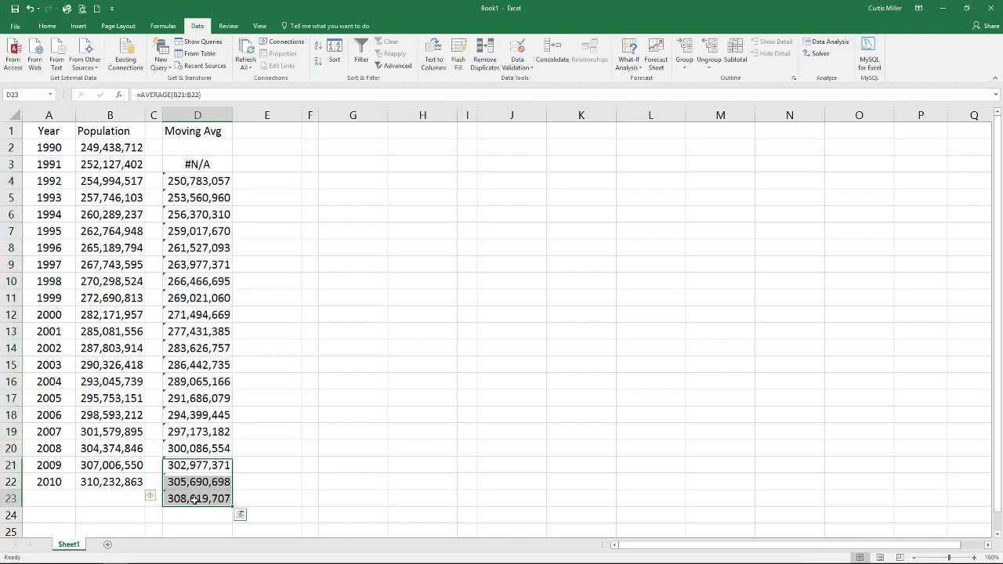
pyautogui.click(194, 499)
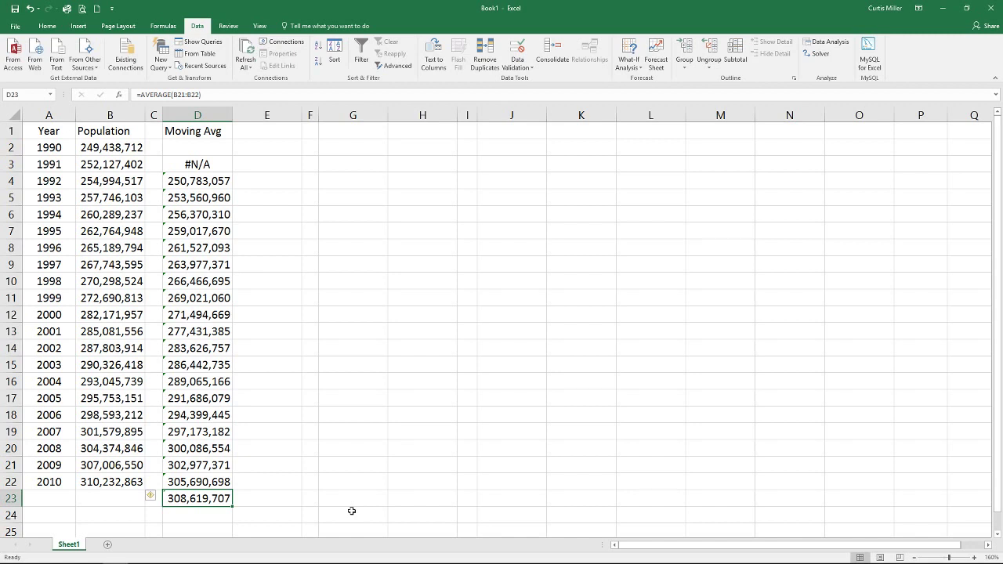
pyautogui.press('Delete')
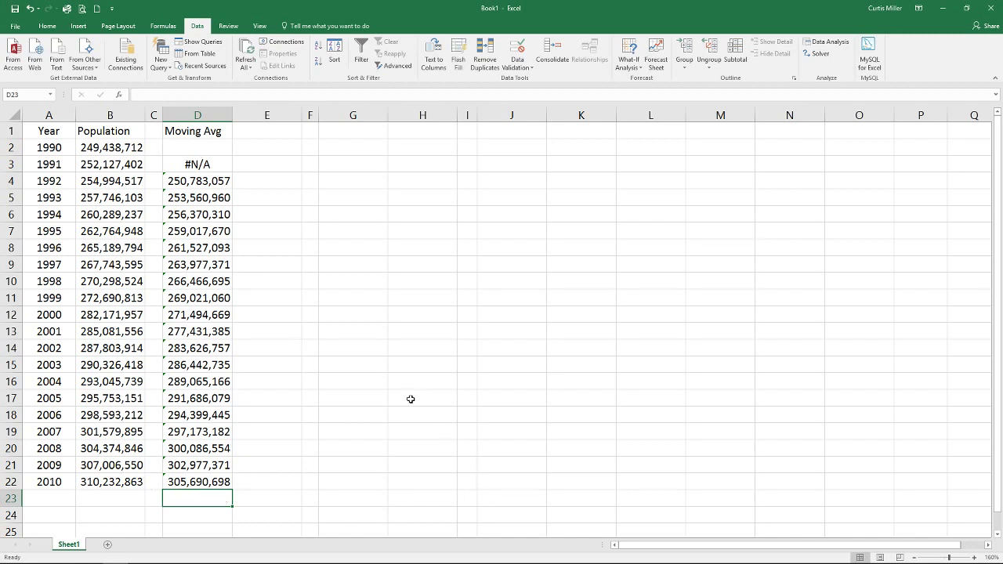
pyautogui.click(287, 365)
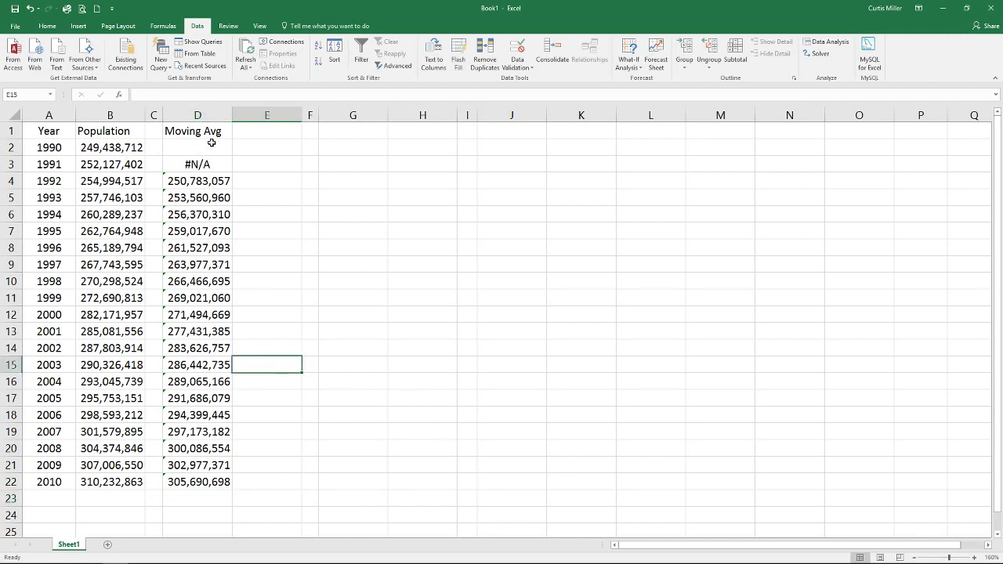
# Step: Check the AVERAGE formula ranges in D4 and D7 without changing them
pyautogui.click(207, 186)
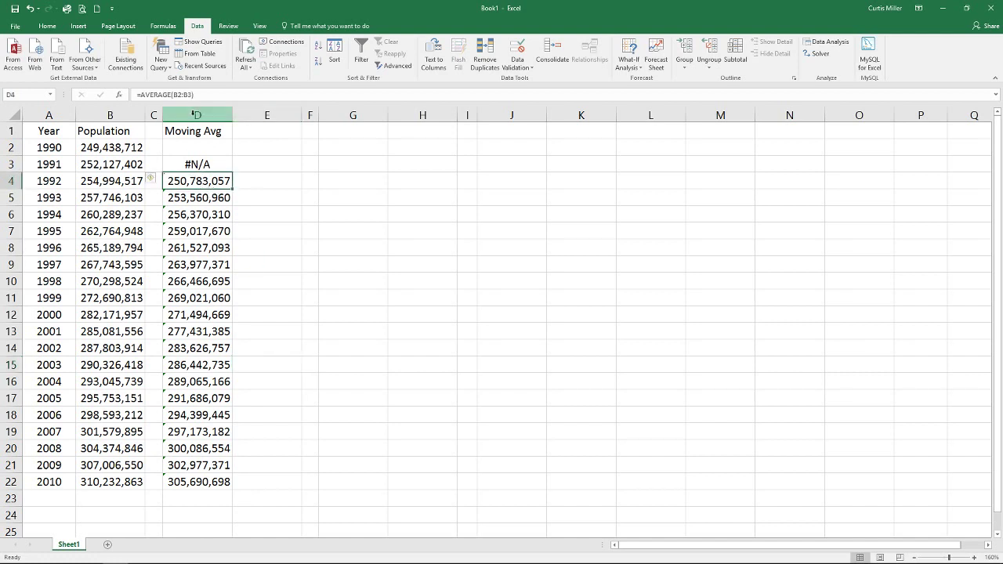
pyautogui.doubleClick(202, 186)
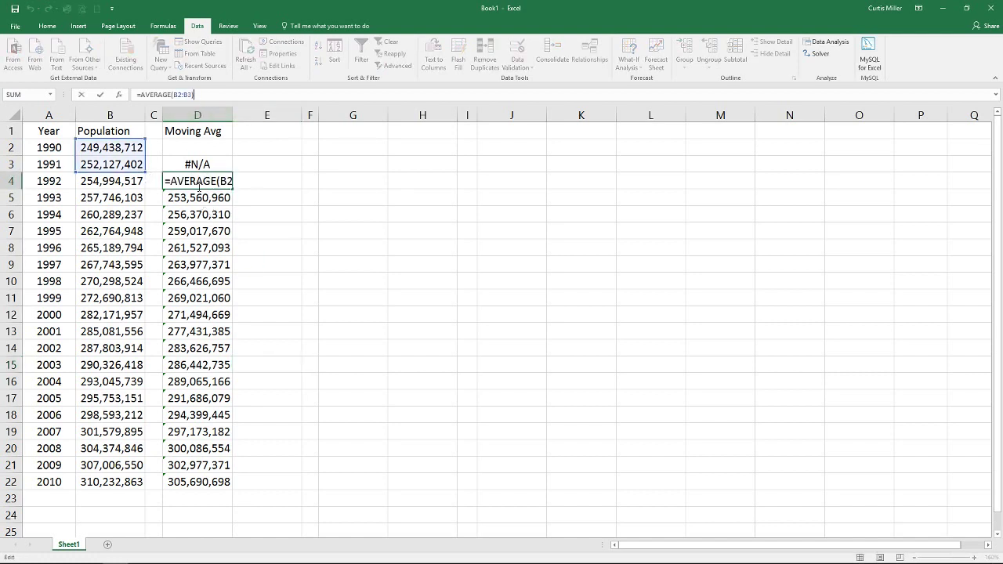
pyautogui.click(168, 94)
pyautogui.press('Return')
pyautogui.press('Down')
pyautogui.press('Down')
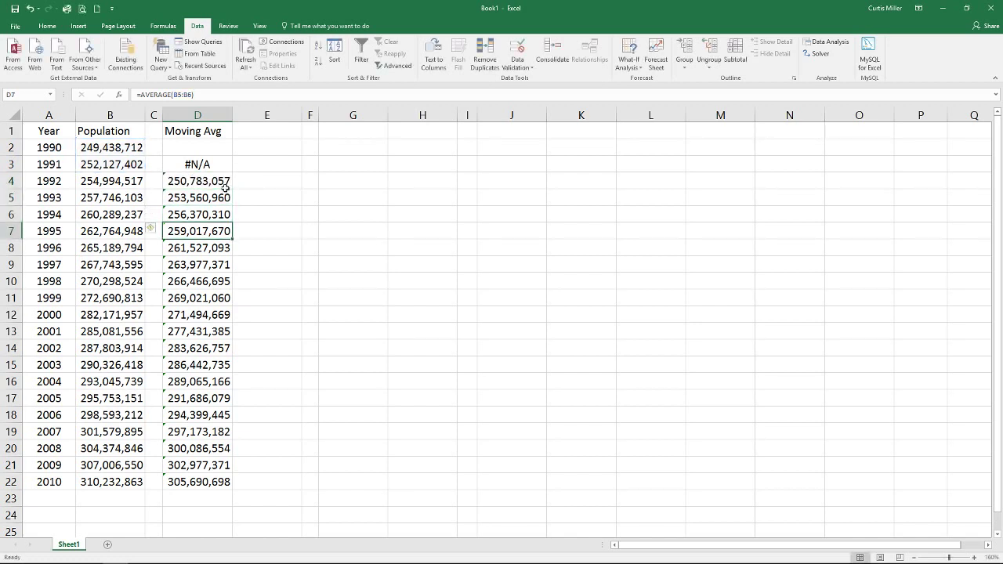
pyautogui.click(218, 93)
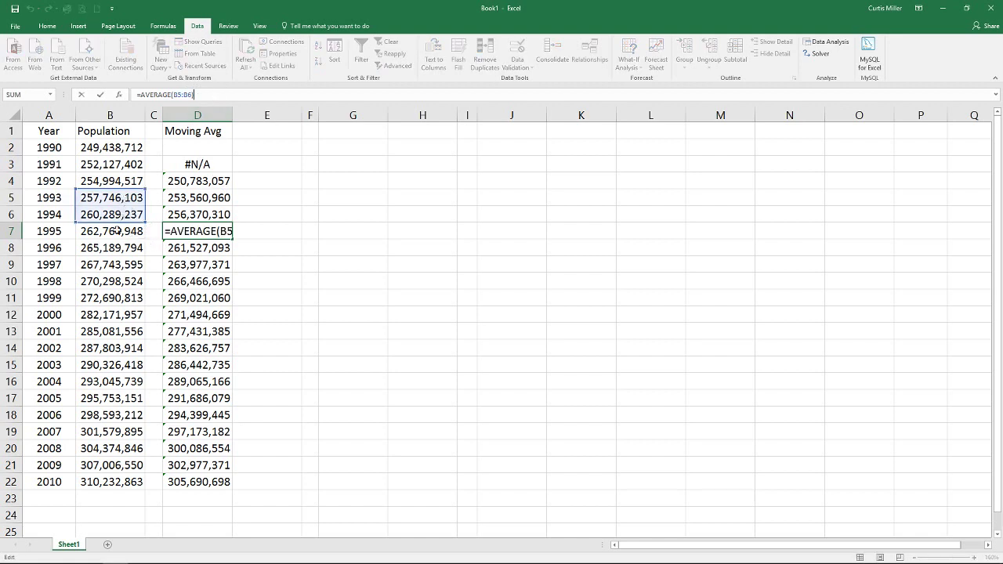
pyautogui.press('Return')
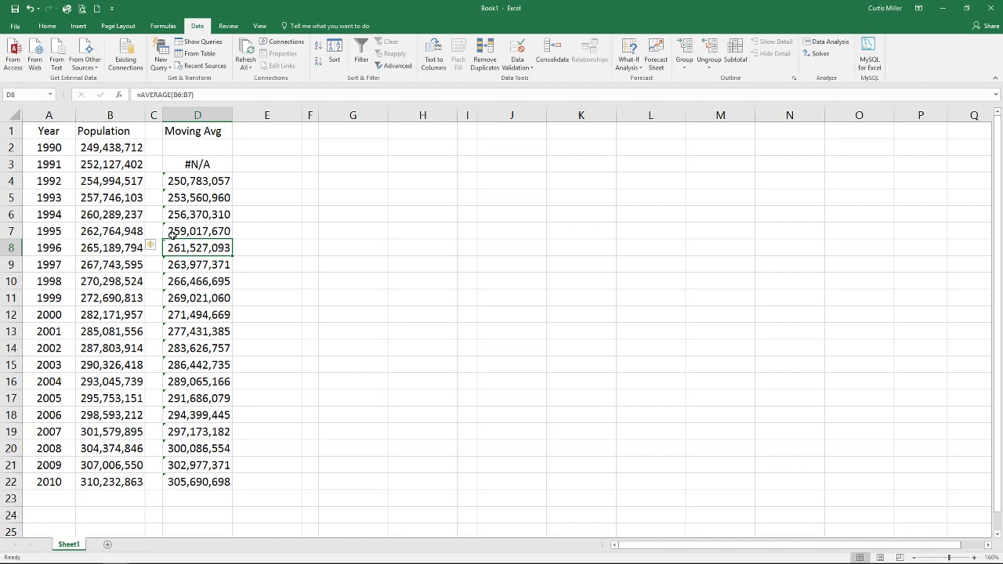
pyautogui.press('Right')
pyautogui.press('Up')
pyautogui.press('Up')
pyautogui.hotkey('ctrl', 'Up')
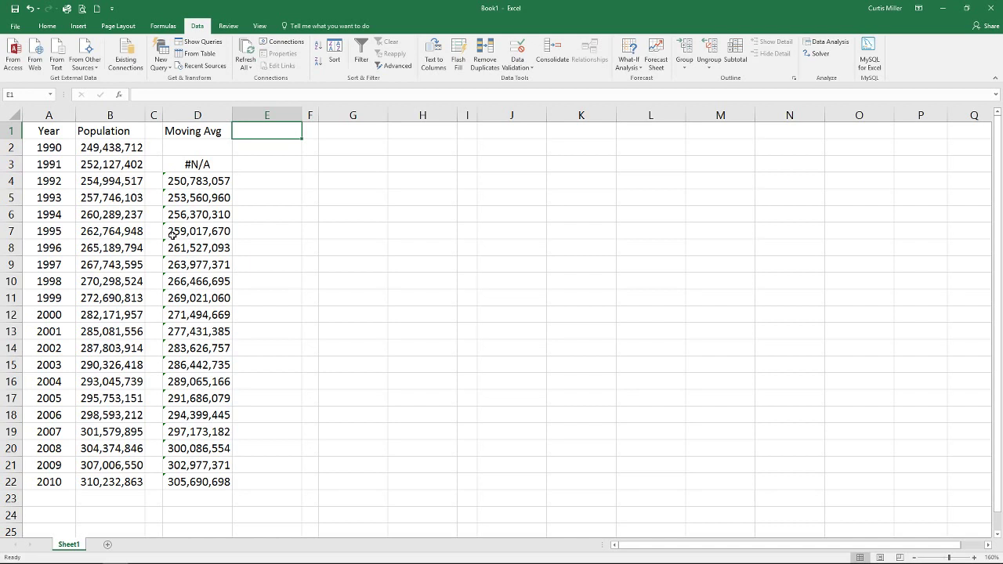
# Step: Head E1 'Abs Deviation' and enter =ABS(D4-B4) in E4
pyautogui.write('Abs ')
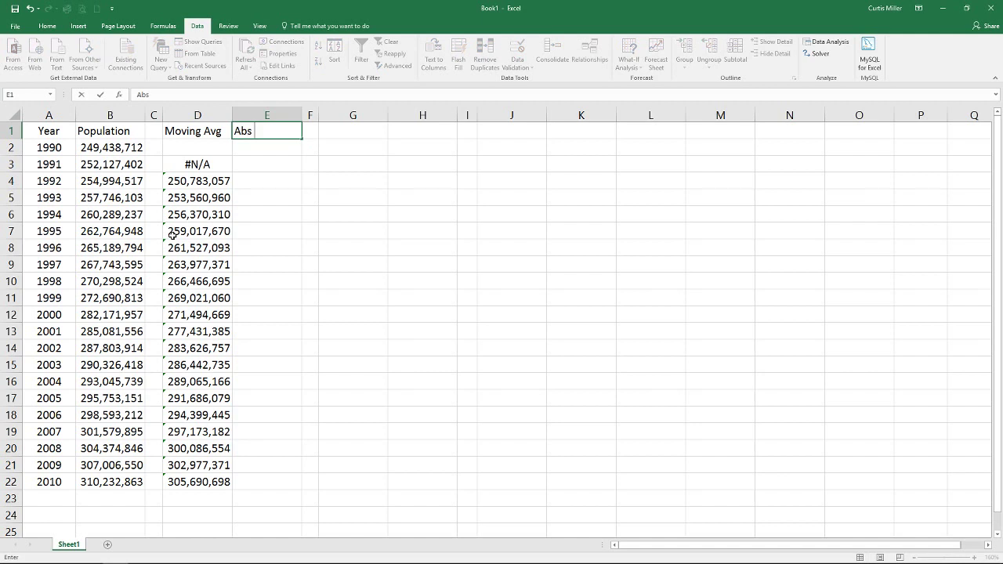
pyautogui.write('Deviation')
pyautogui.press('Return')
pyautogui.press('Return')
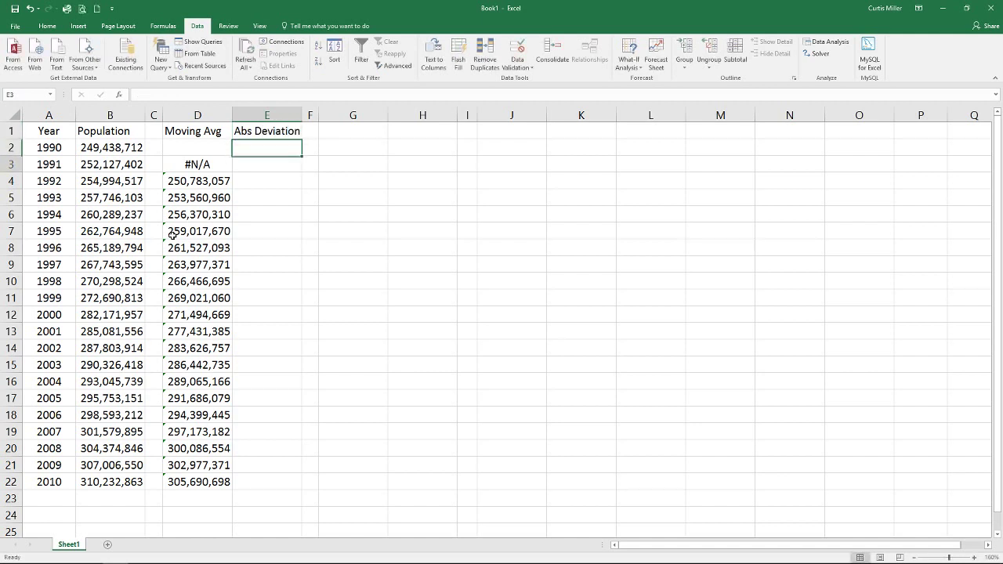
pyautogui.press('Return')
pyautogui.write('=')
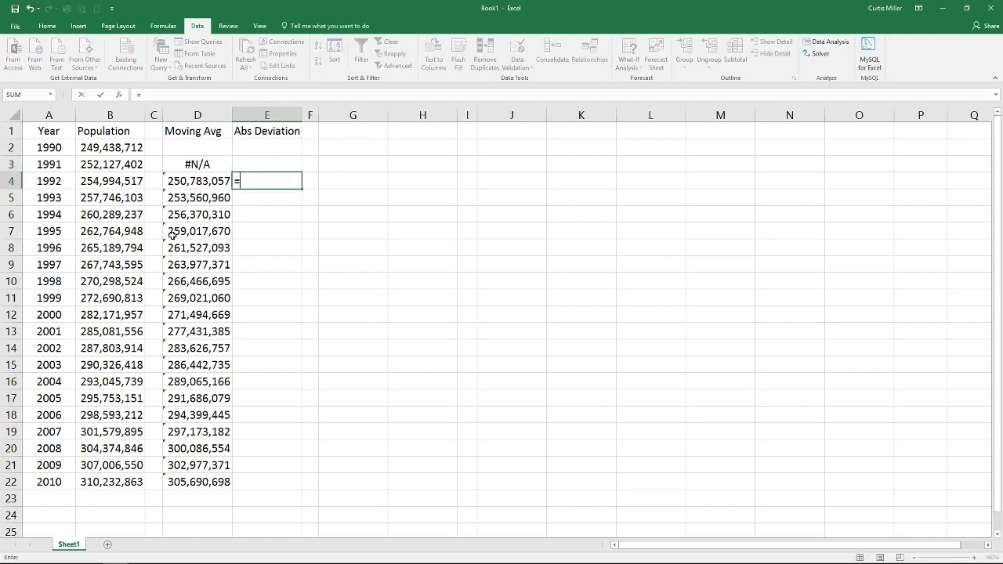
pyautogui.write('abs')
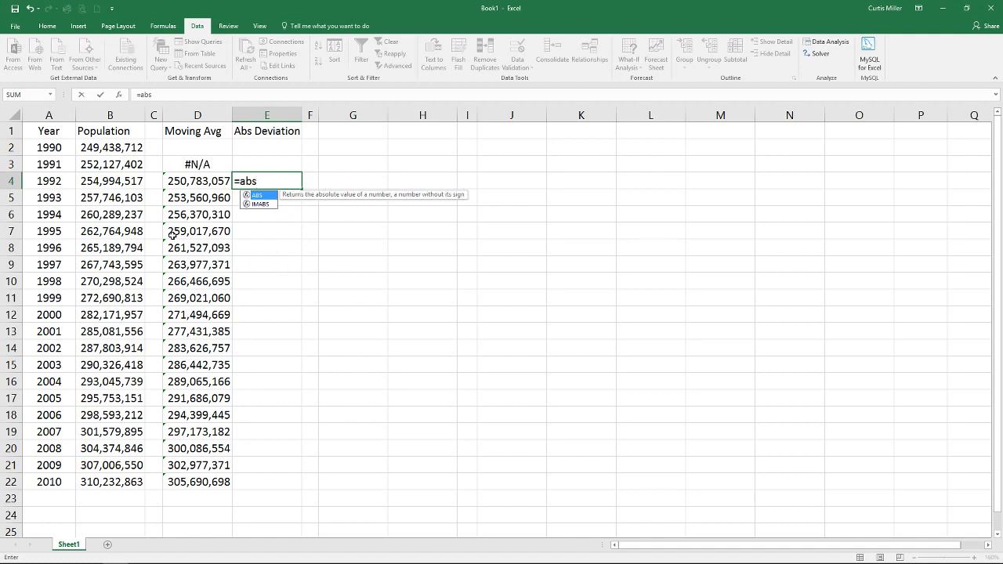
pyautogui.write('(')
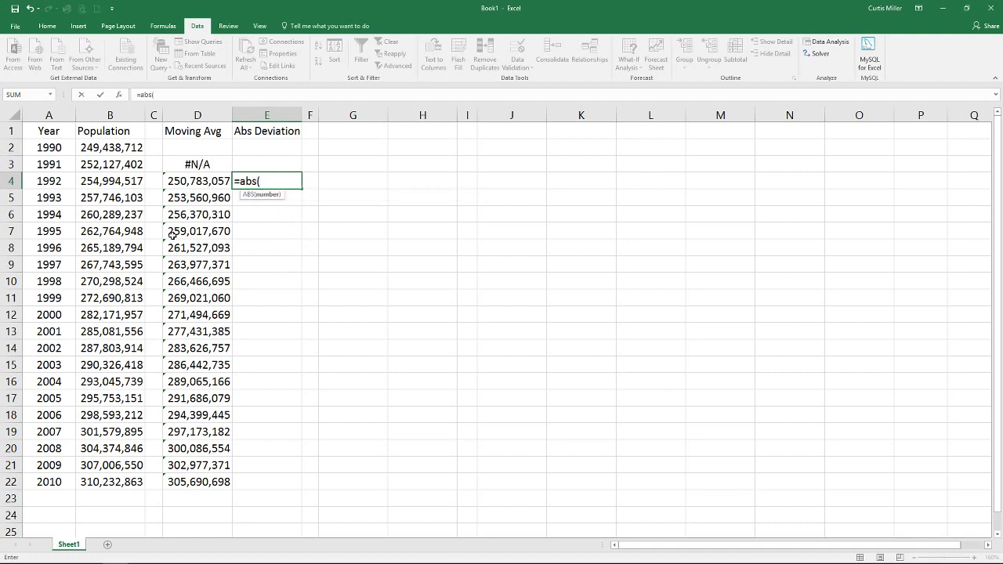
pyautogui.click(202, 180)
pyautogui.write('-')
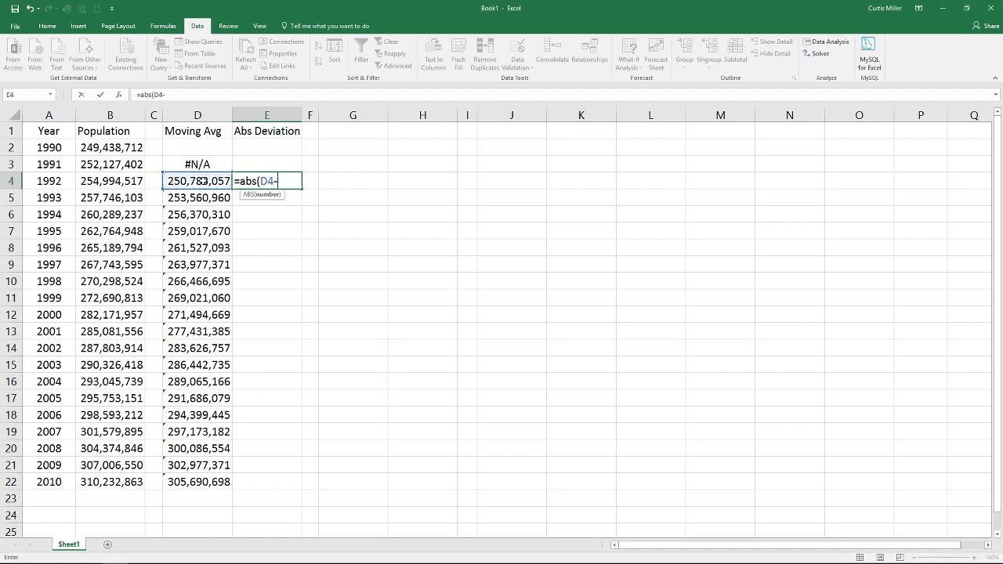
pyautogui.click(99, 181)
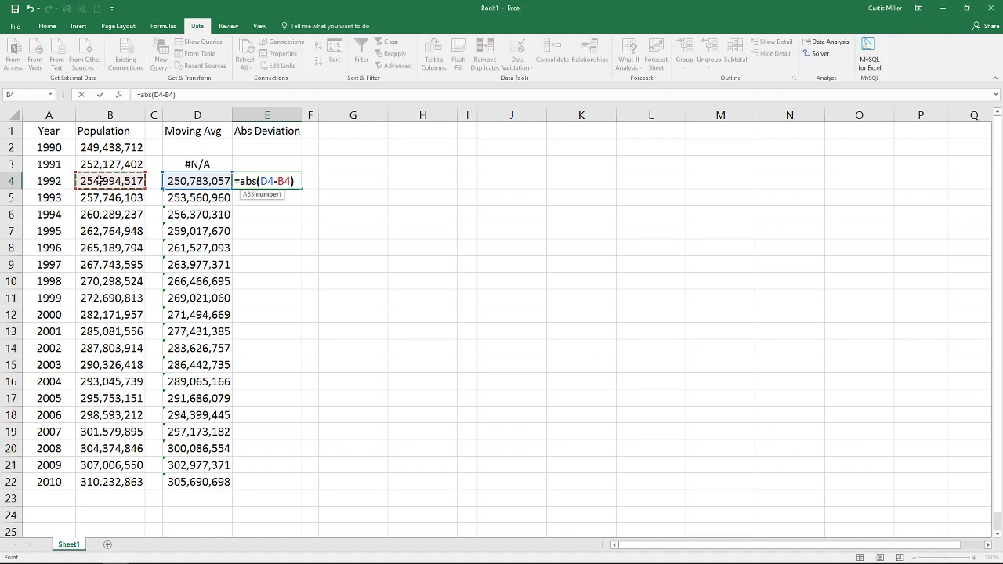
pyautogui.press('Return')
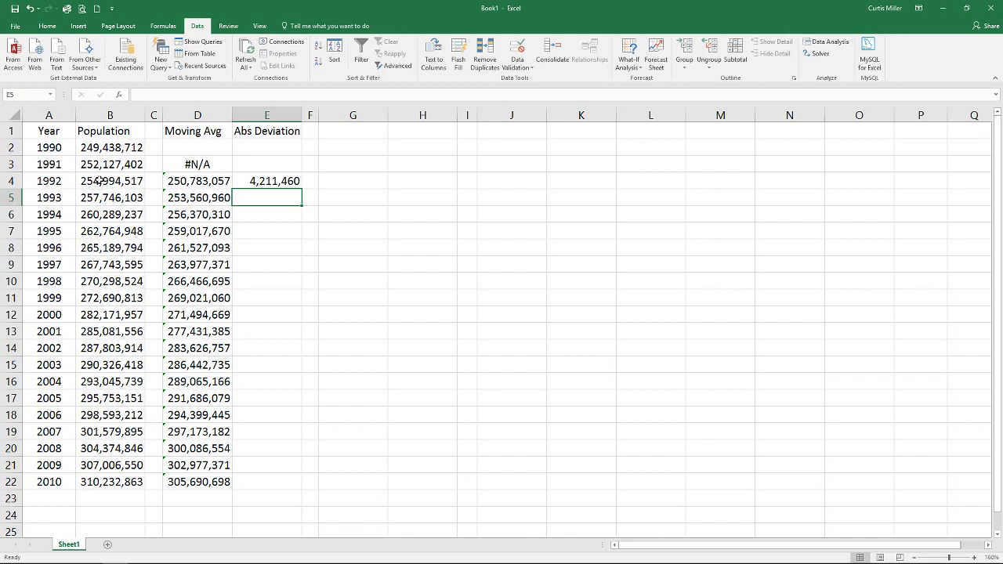
# Step: Fill the deviation formula down to E22 and check the copied formulas
pyautogui.click(264, 181)
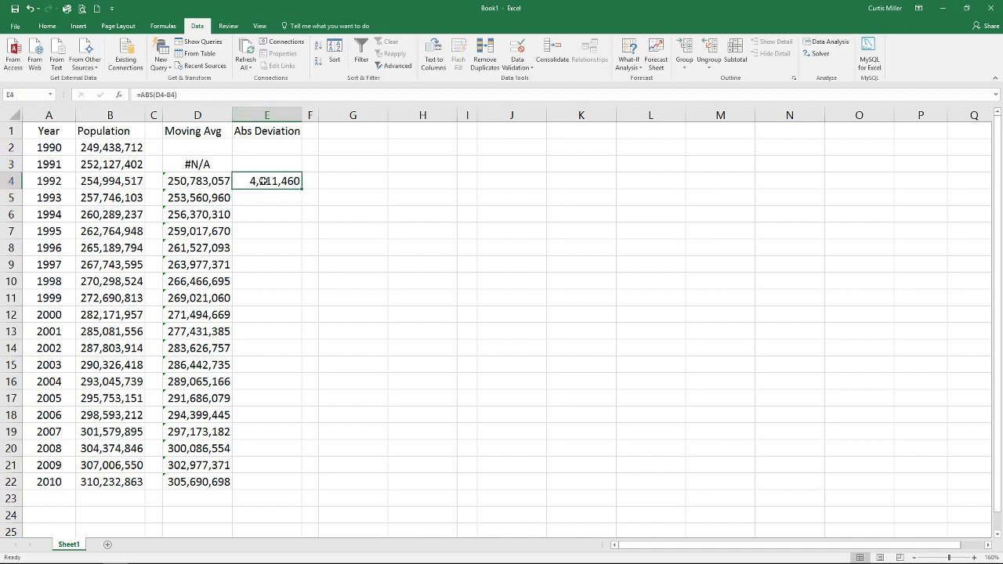
pyautogui.doubleClick(302, 190)
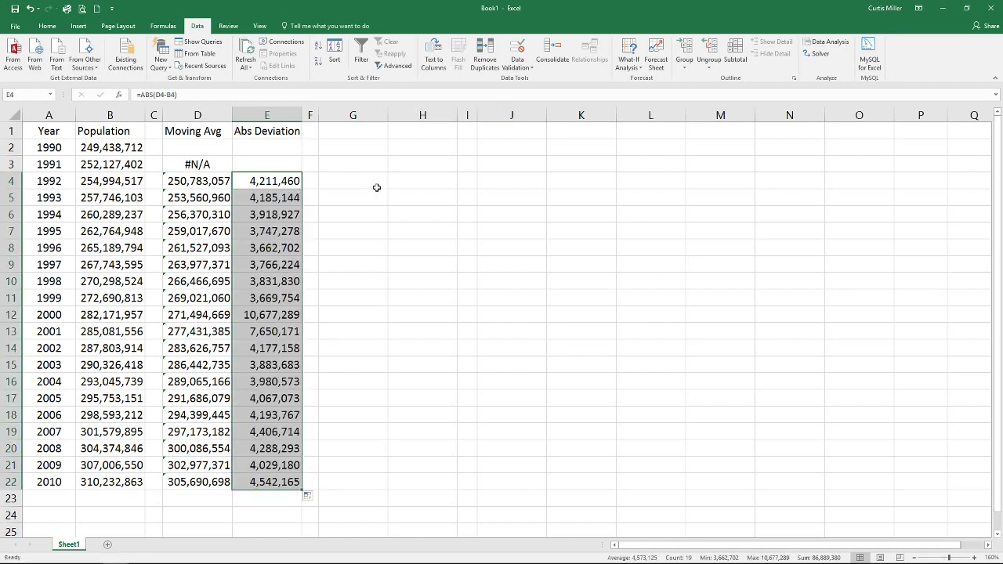
pyautogui.click(278, 180)
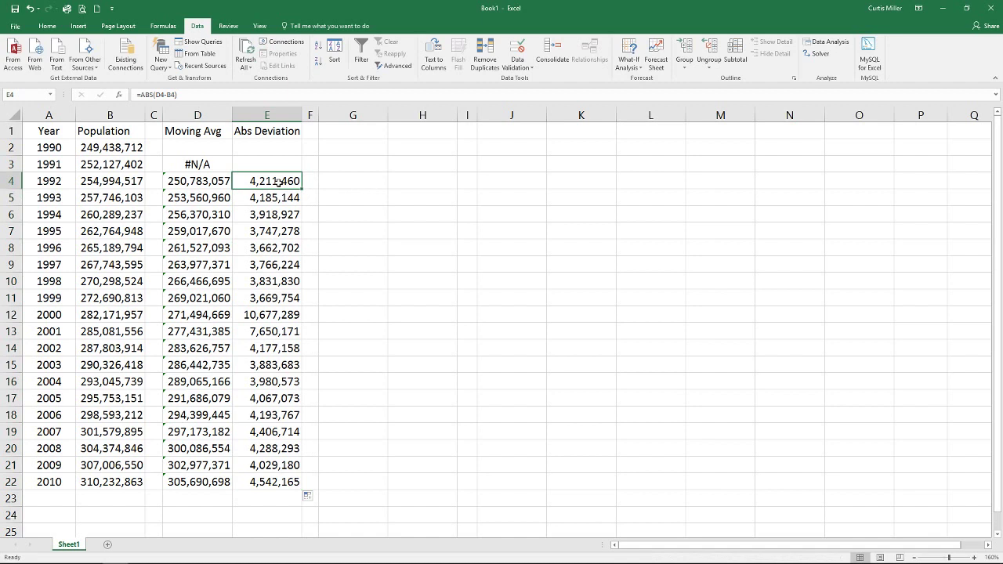
pyautogui.press('Down')
pyautogui.press('Down')
pyautogui.press('Down')
pyautogui.press('Down')
pyautogui.press('Down')
pyautogui.press('Down')
pyautogui.press('Down')
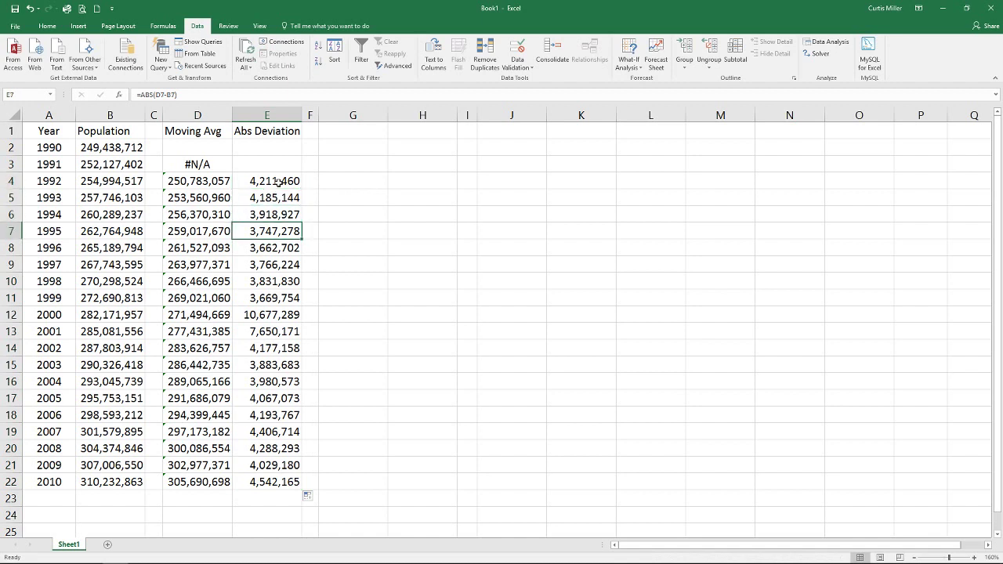
pyautogui.press('Down')
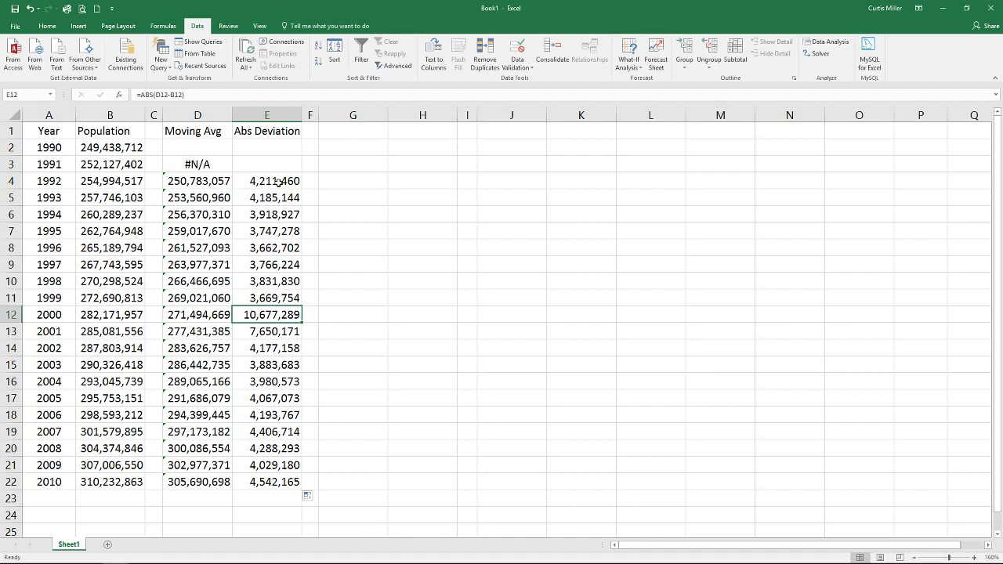
pyautogui.press('Down')
pyautogui.press('Down')
pyautogui.press('Down')
pyautogui.press('Down')
pyautogui.press('Down')
pyautogui.press('Down')
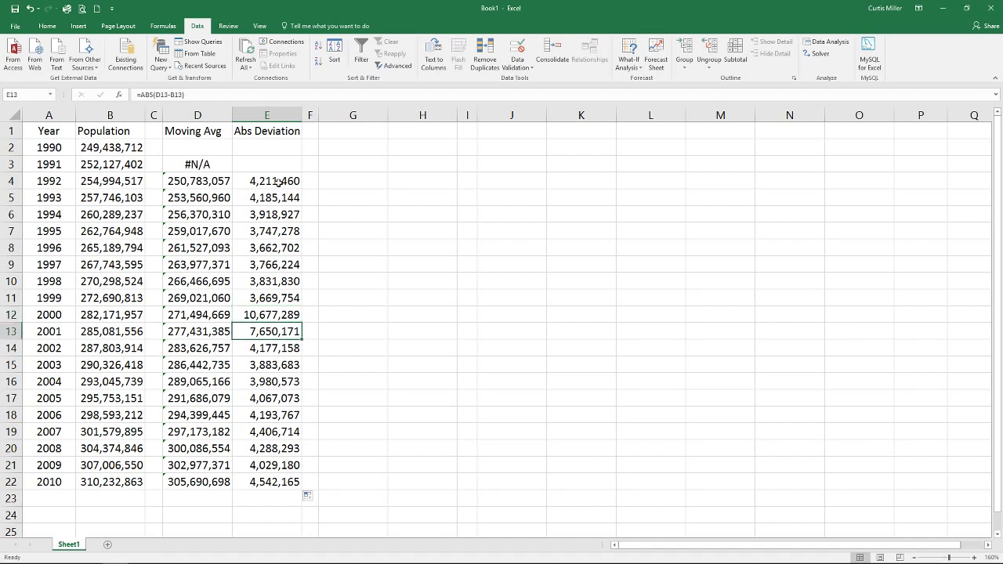
pyautogui.press('Down')
pyautogui.press('Down')
pyautogui.press('Down')
pyautogui.press('Down')
pyautogui.press('Down')
pyautogui.press('Down')
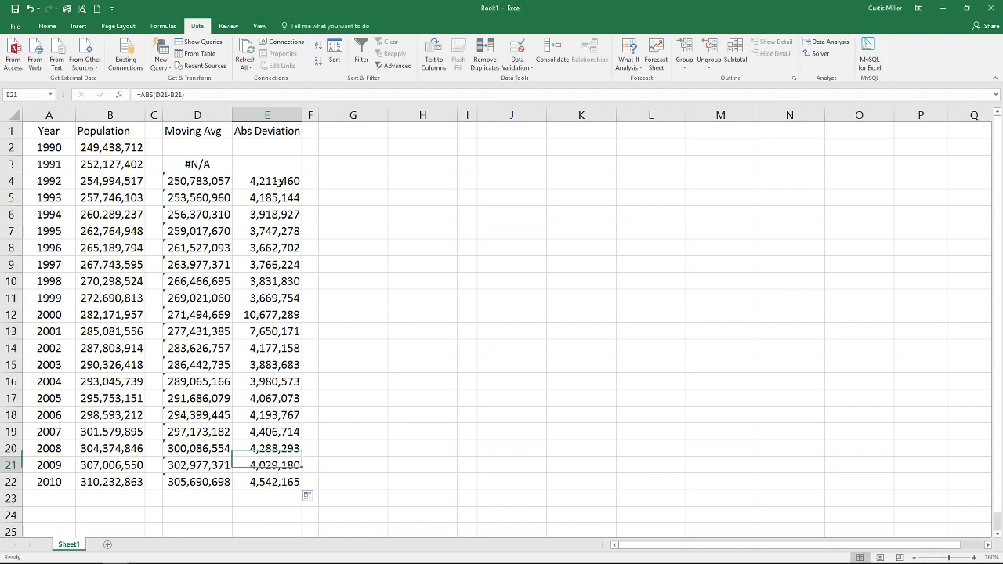
# Step: Label D24 'MAD' and put the AutoSum Average of E4:E23 (4,573,125) in E24
pyautogui.press('Left')
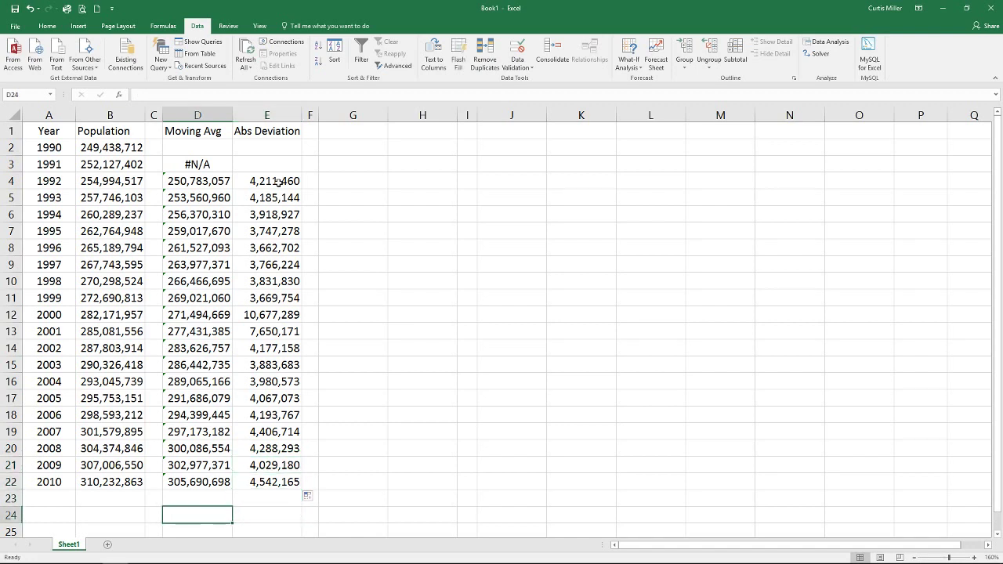
pyautogui.write('MAD')
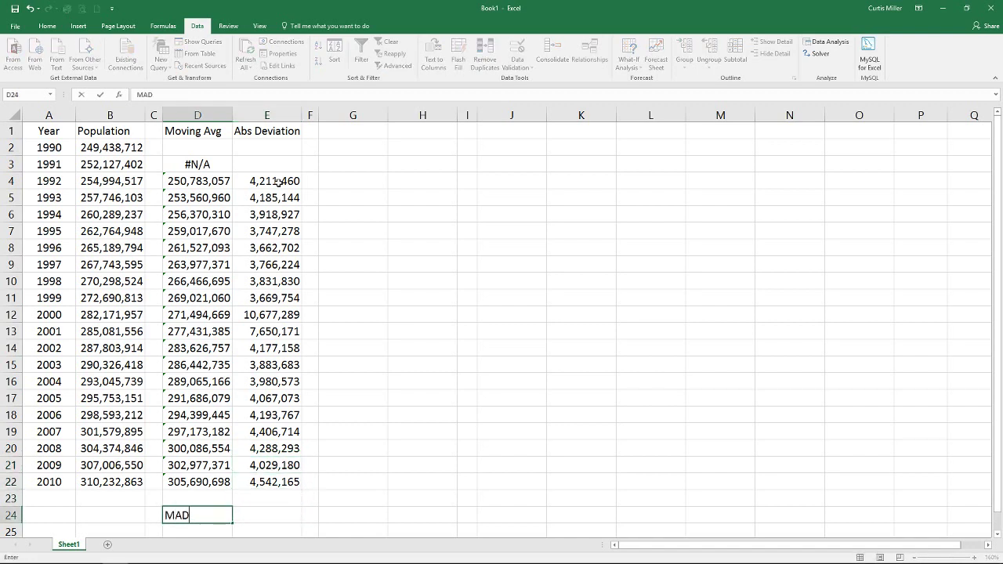
pyautogui.press('Tab')
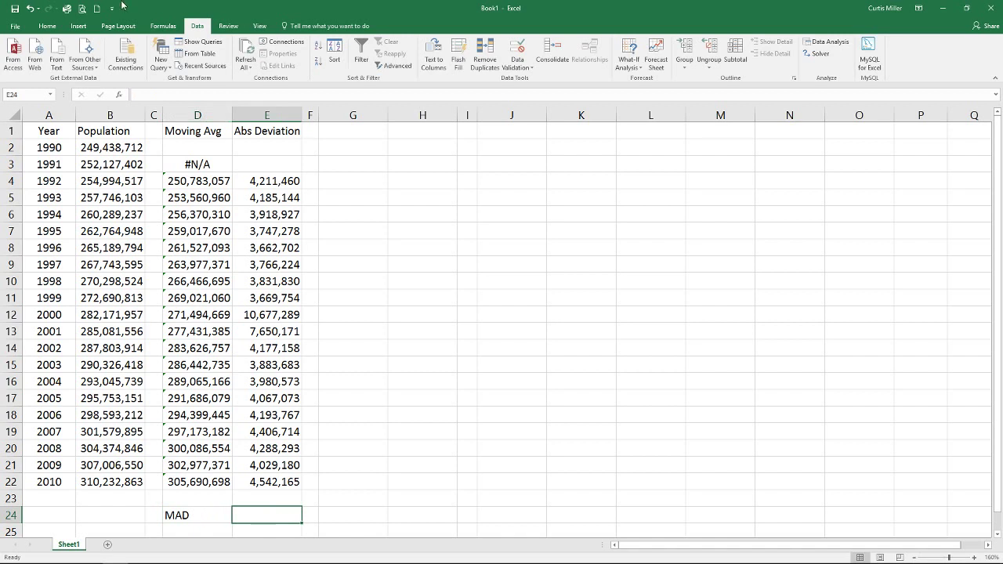
pyautogui.click(47, 26)
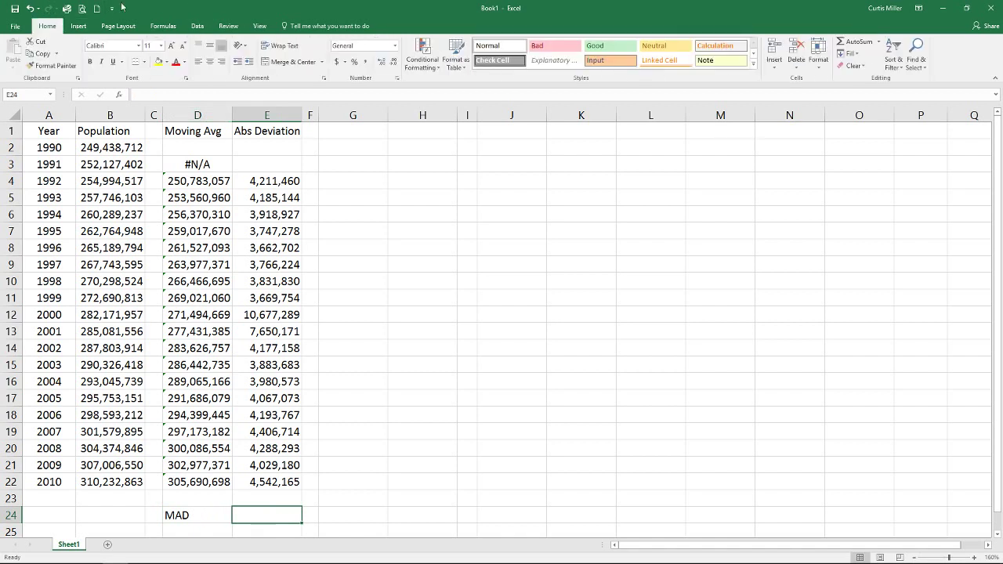
pyautogui.click(878, 41)
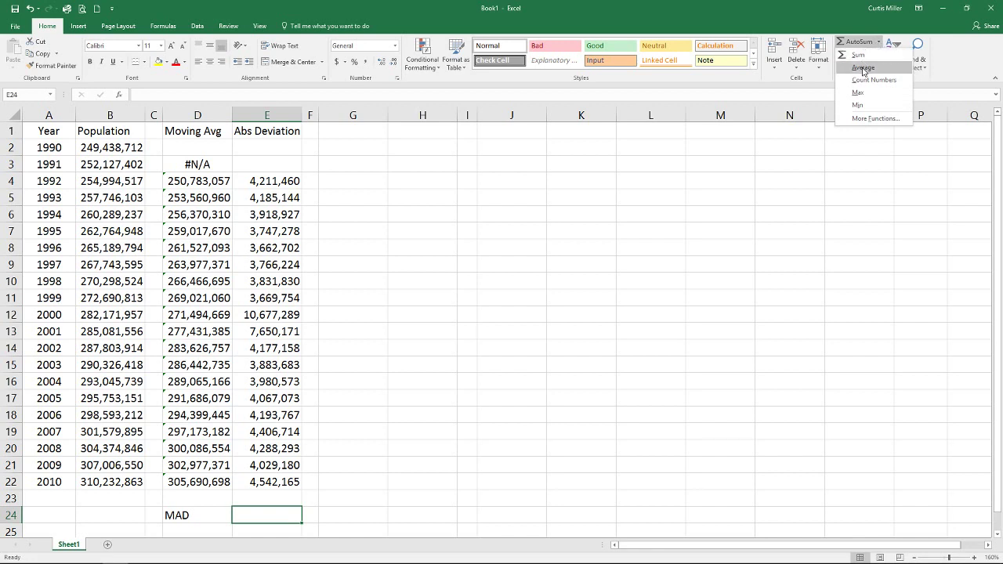
pyautogui.click(862, 68)
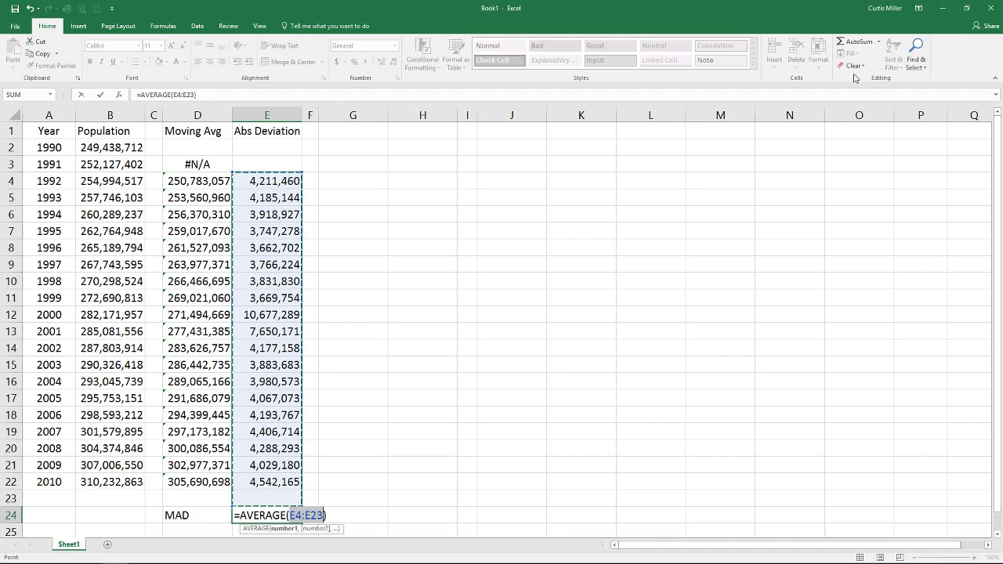
pyautogui.press('Return')
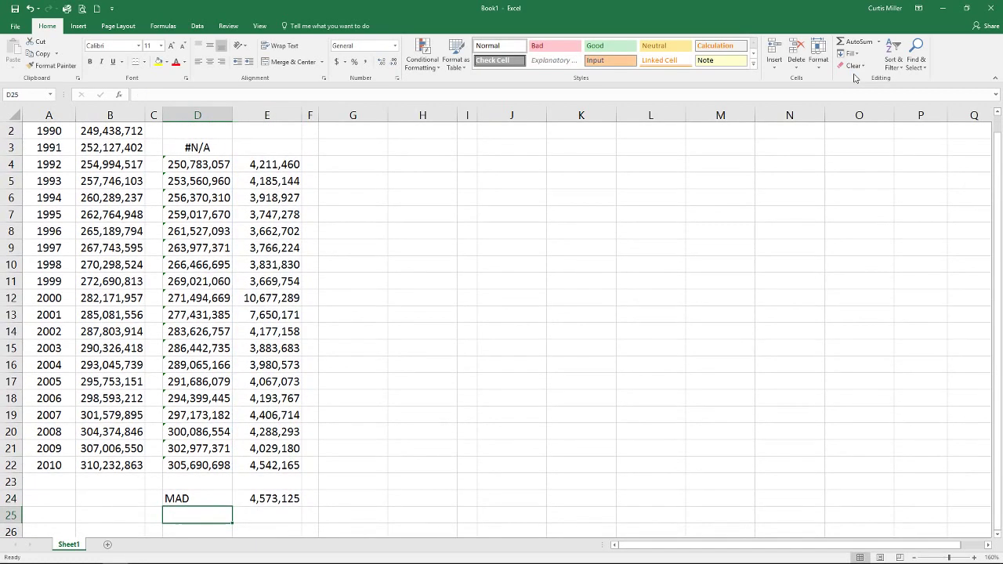
pyautogui.press('Up')
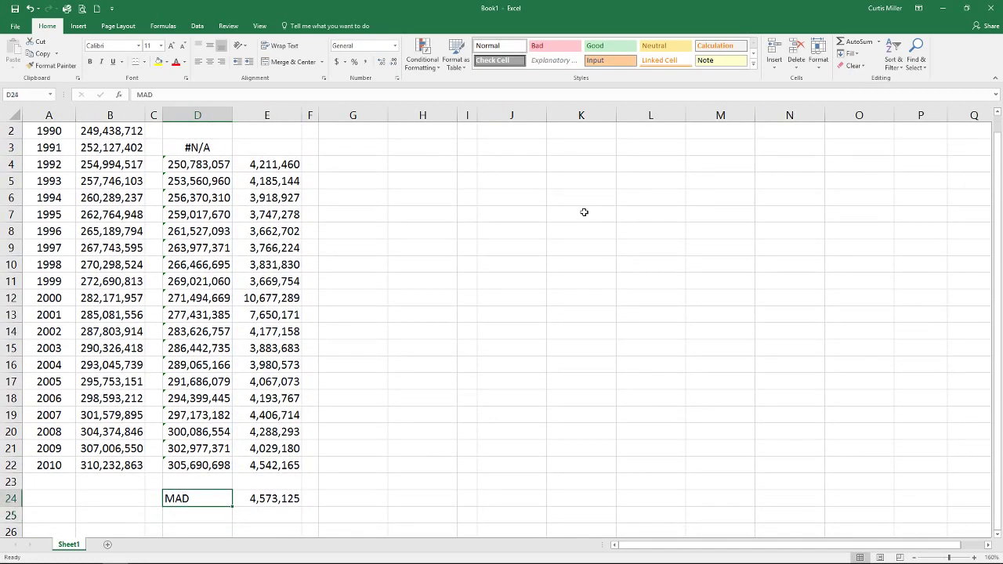
pyautogui.scroll(1, 472, 251)
pyautogui.click(382, 210)
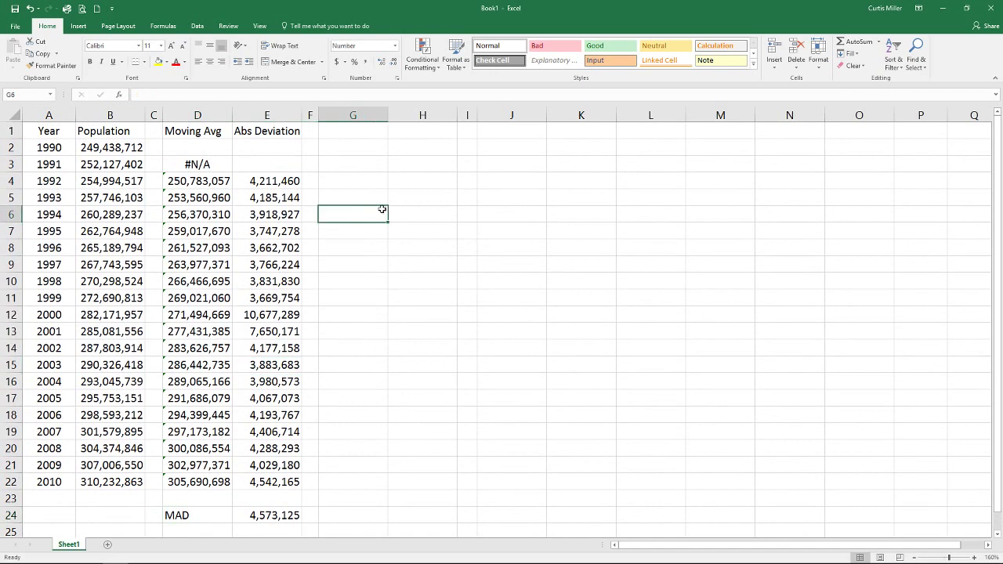
pyautogui.click(354, 130)
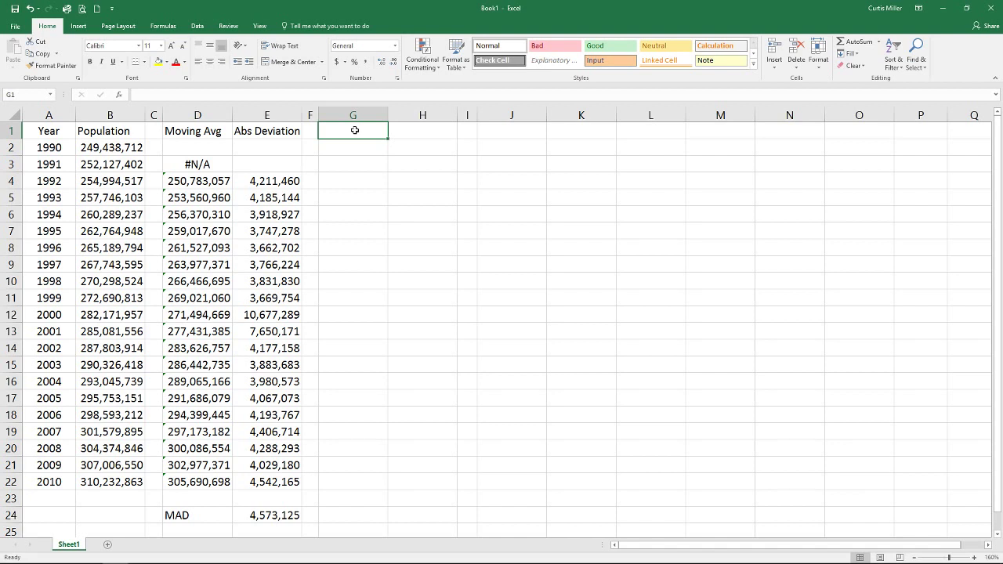
# Step: Type the heading 'Exp Smoothing' in G1 and select G2
pyautogui.write('Exp Smoothing')
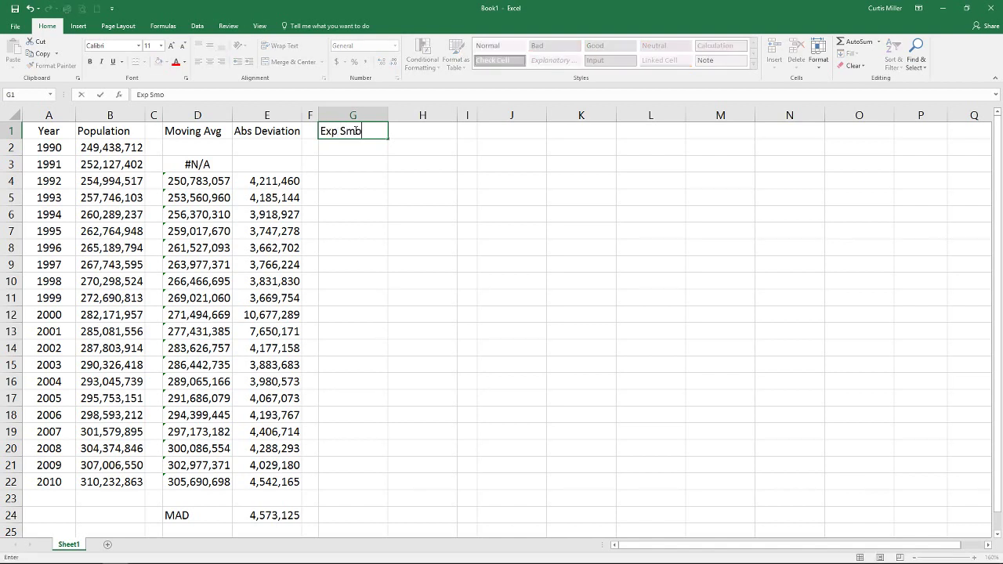
pyautogui.press('Return')
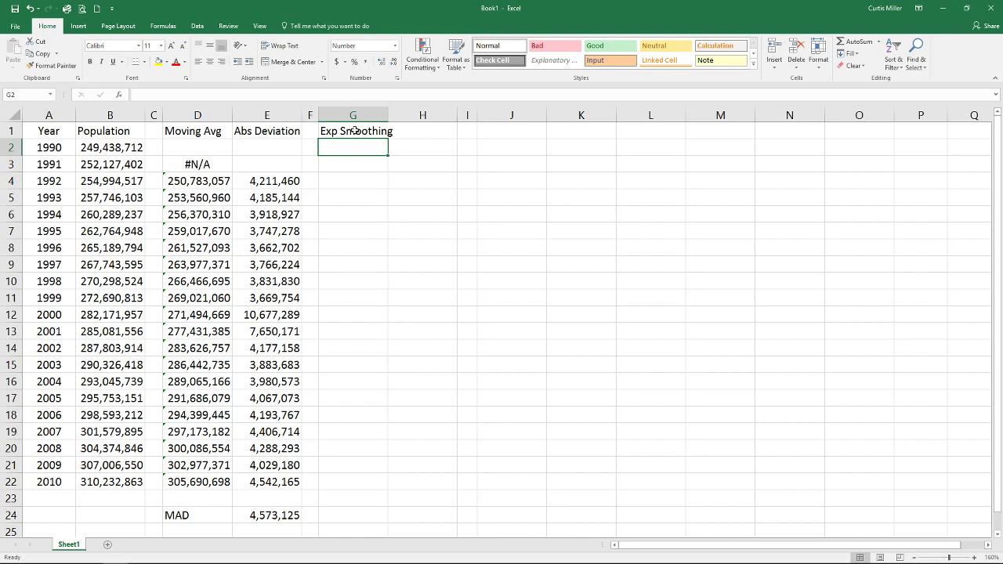
pyautogui.click(110, 149)
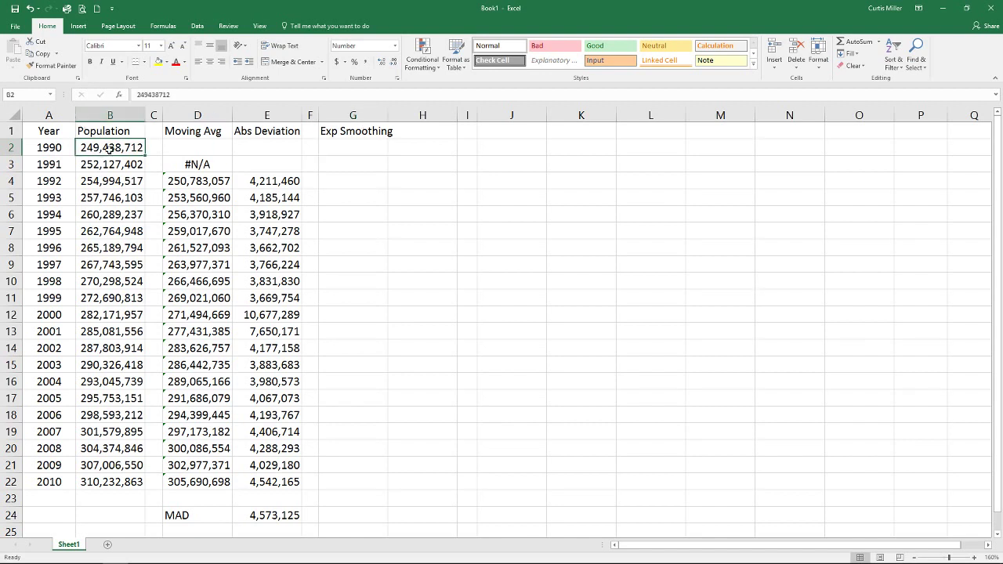
pyautogui.click(333, 147)
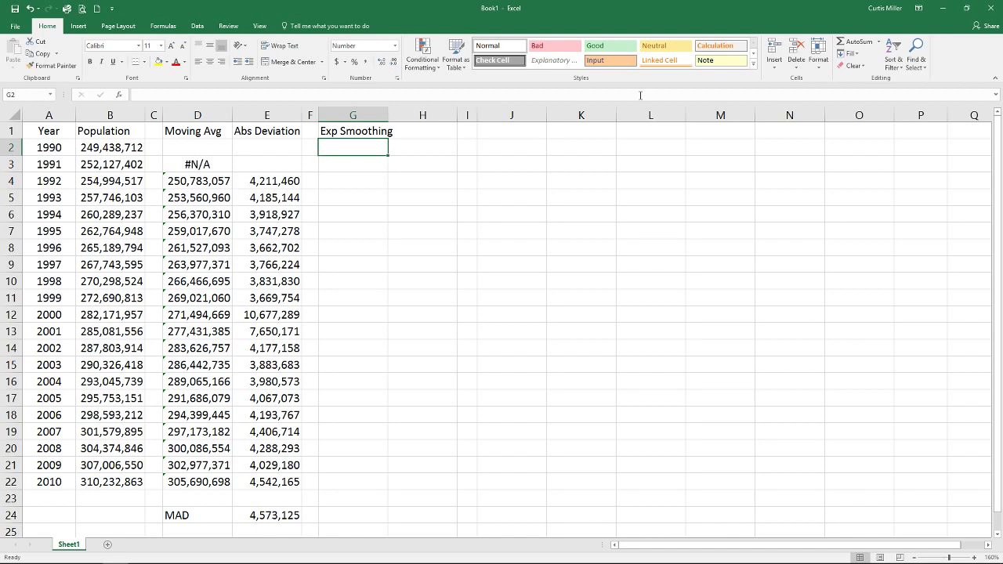
# Step: Choose the Exponential Smoothing tool from Data Analysis
pyautogui.click(197, 26)
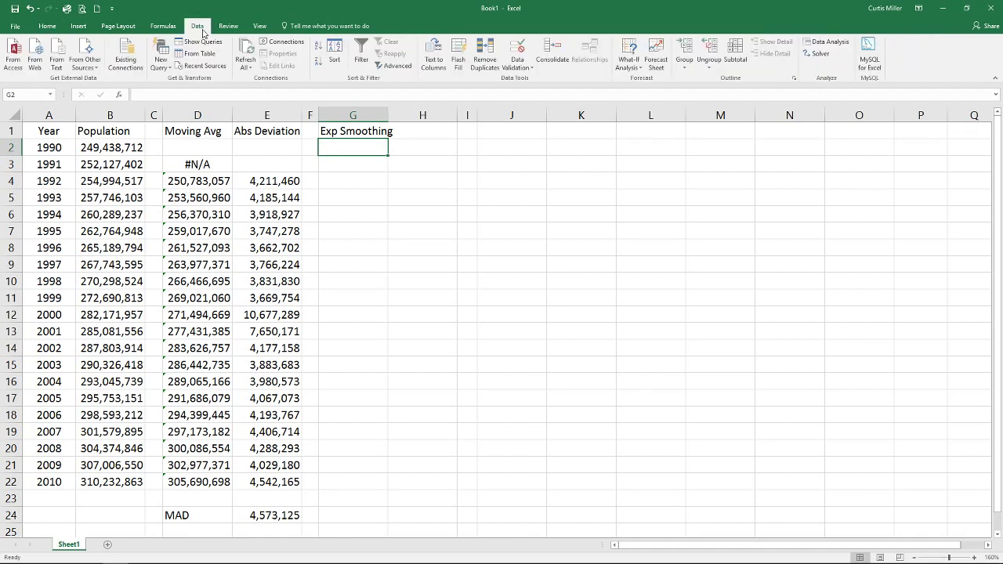
pyautogui.click(830, 41)
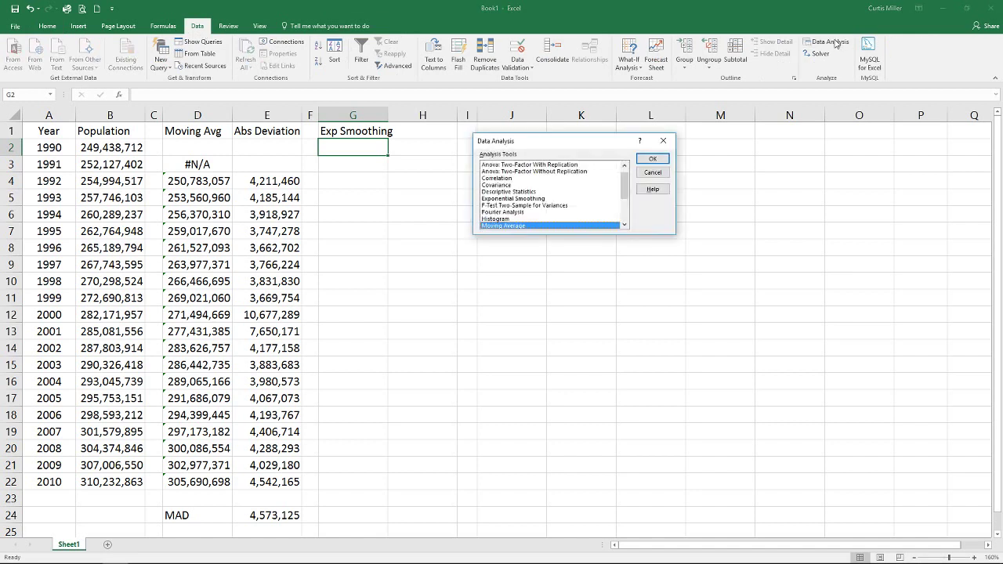
pyautogui.click(521, 198)
pyautogui.click(646, 156)
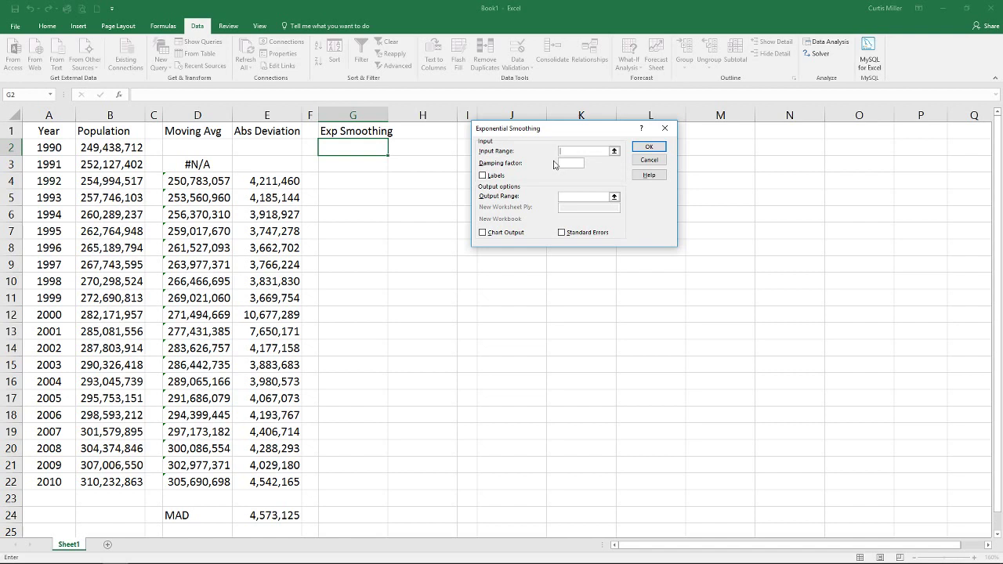
# Step: Smooth input $B$1:$B$22 with damping factor 0.5, labels on, output at $G$2
pyautogui.click(614, 151)
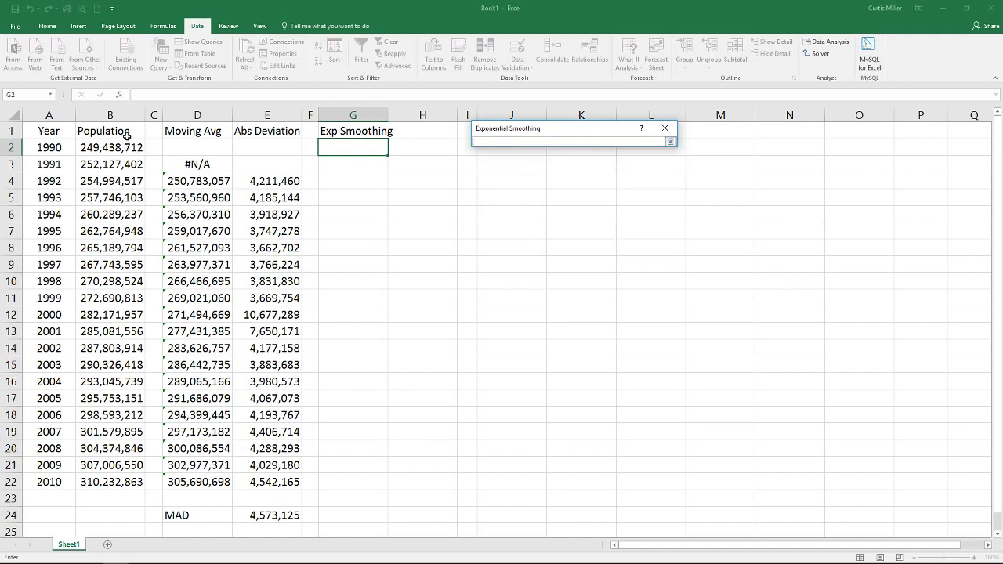
pyautogui.moveTo(126, 132); pyautogui.dragTo(109, 480)
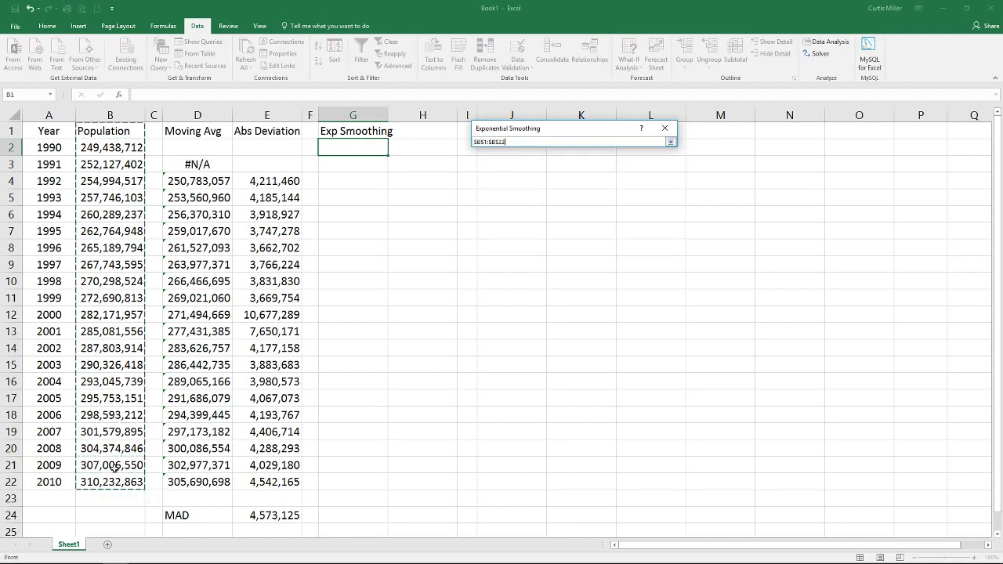
pyautogui.click(669, 142)
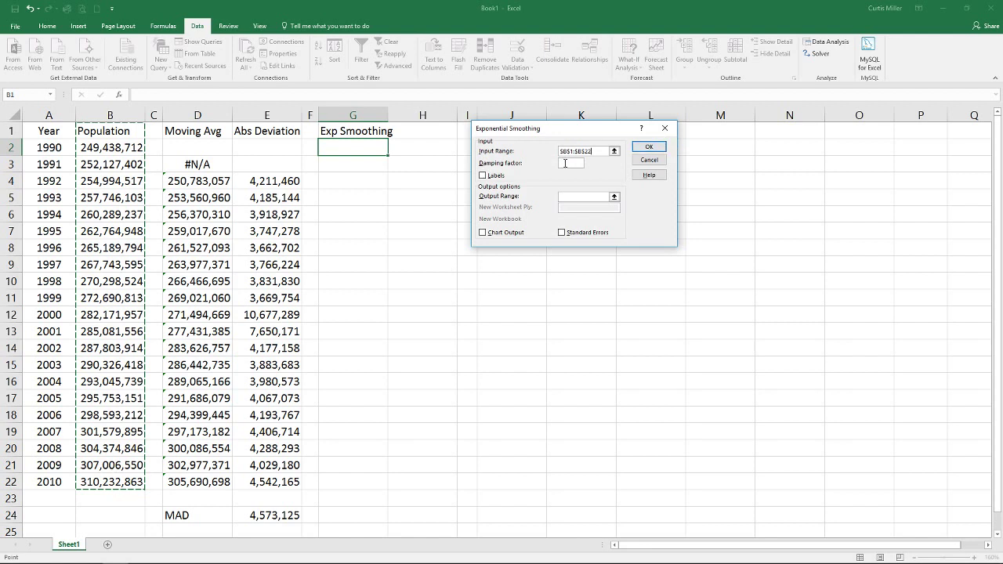
pyautogui.click(574, 163)
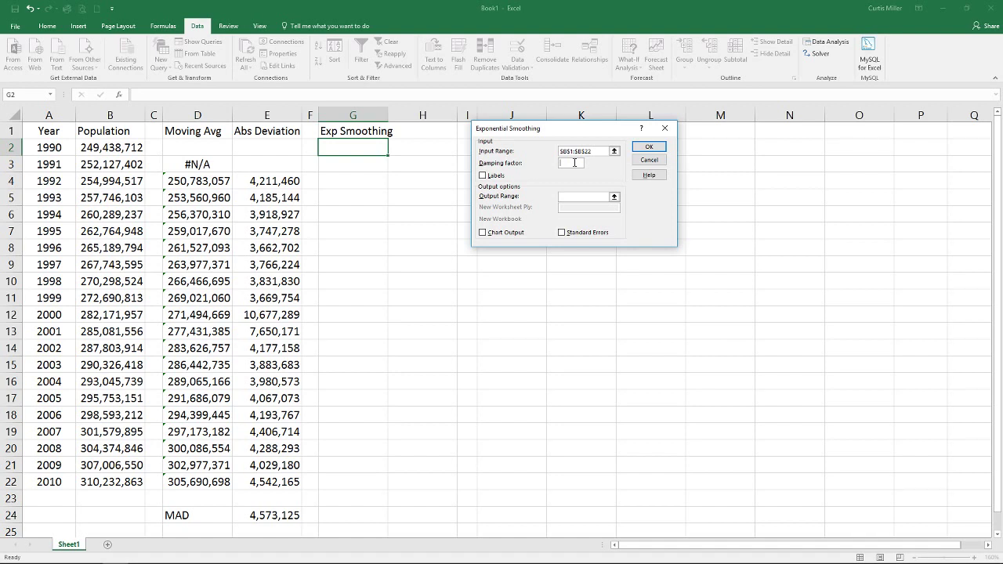
pyautogui.write('0.5')
pyautogui.click(493, 176)
pyautogui.click(614, 196)
pyautogui.click(346, 148)
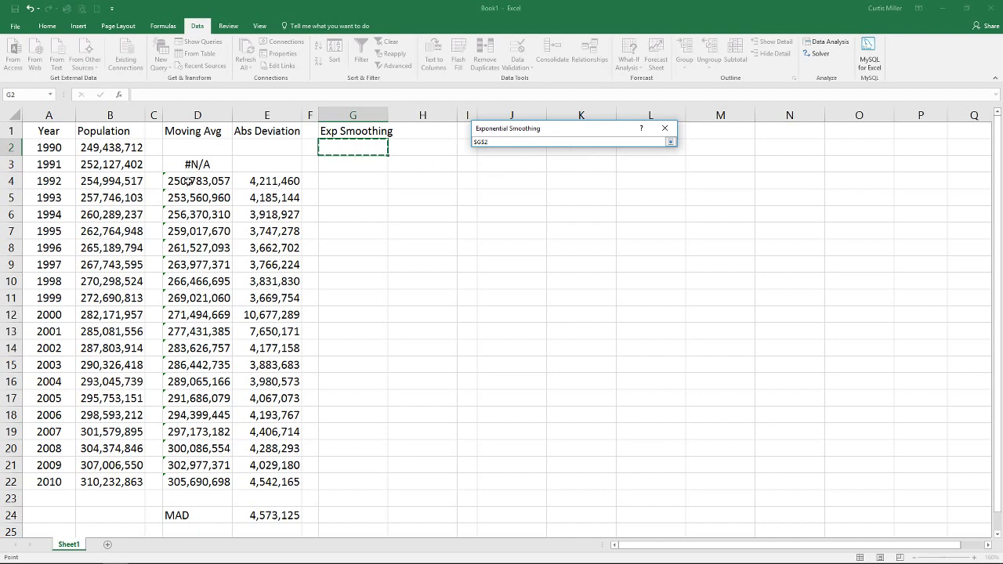
pyautogui.click(671, 142)
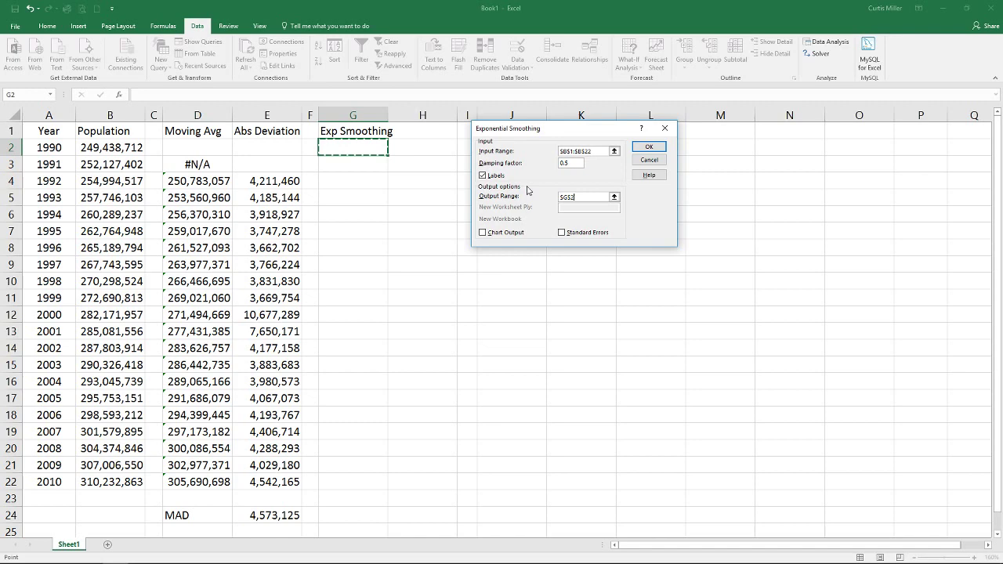
pyautogui.click(648, 147)
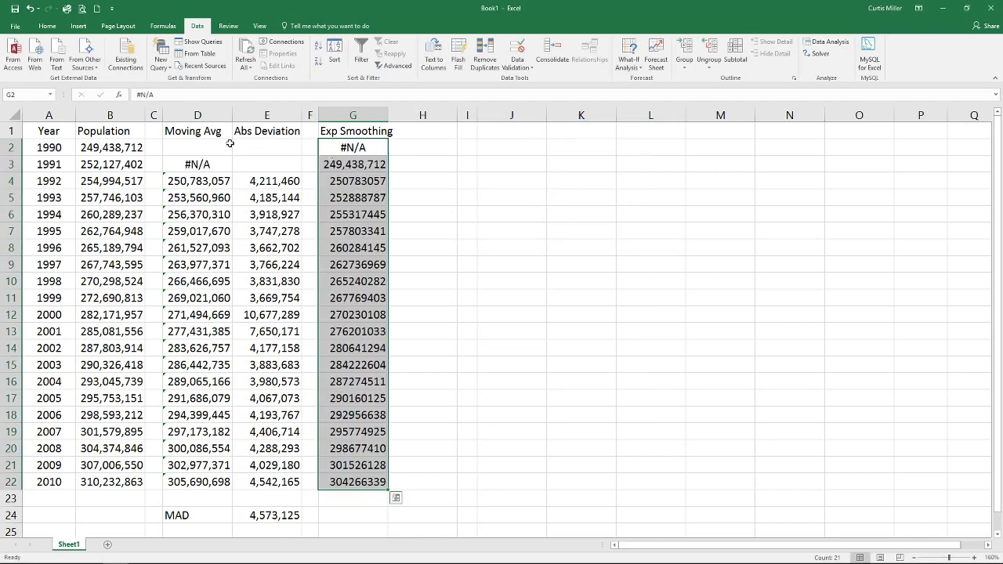
# Step: Format Painter column D's, then column B's, comma formatting onto column G
pyautogui.click(198, 115)
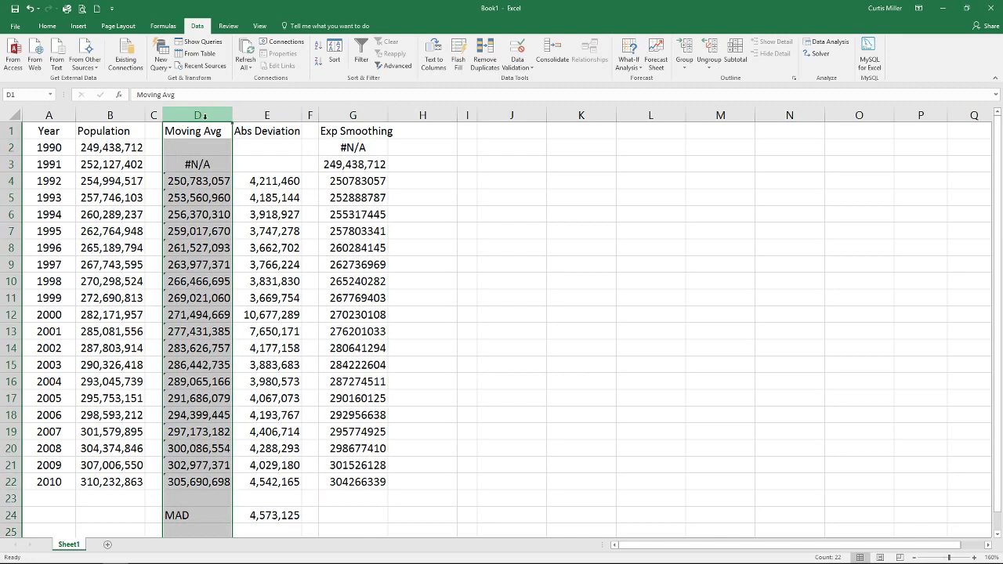
pyautogui.click(47, 26)
pyautogui.click(40, 64)
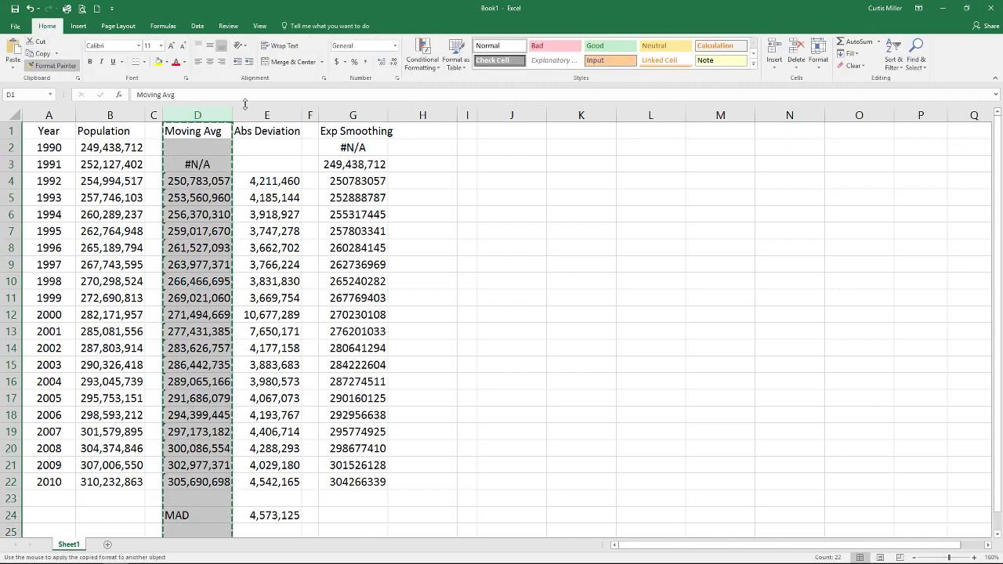
pyautogui.click(352, 115)
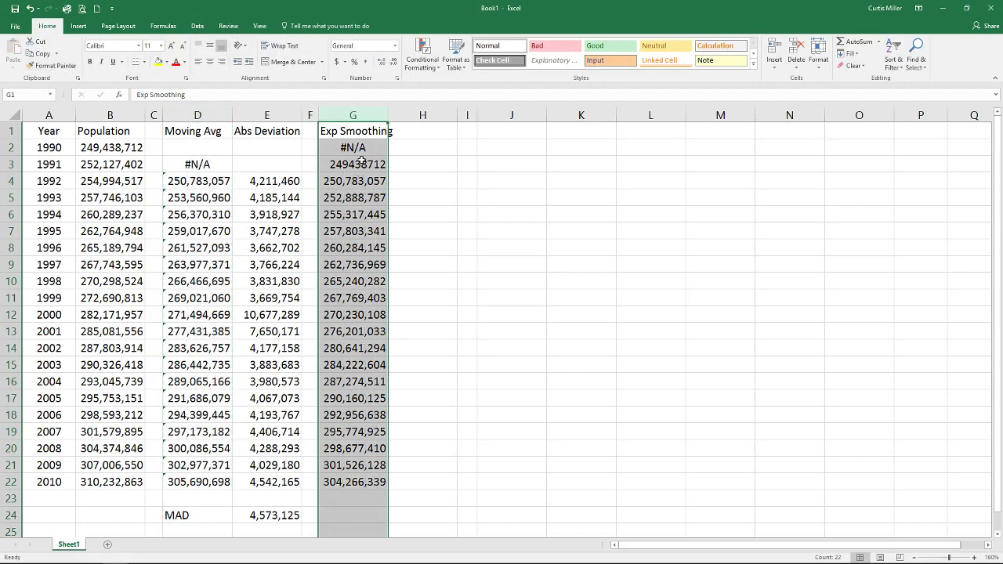
pyautogui.click(104, 116)
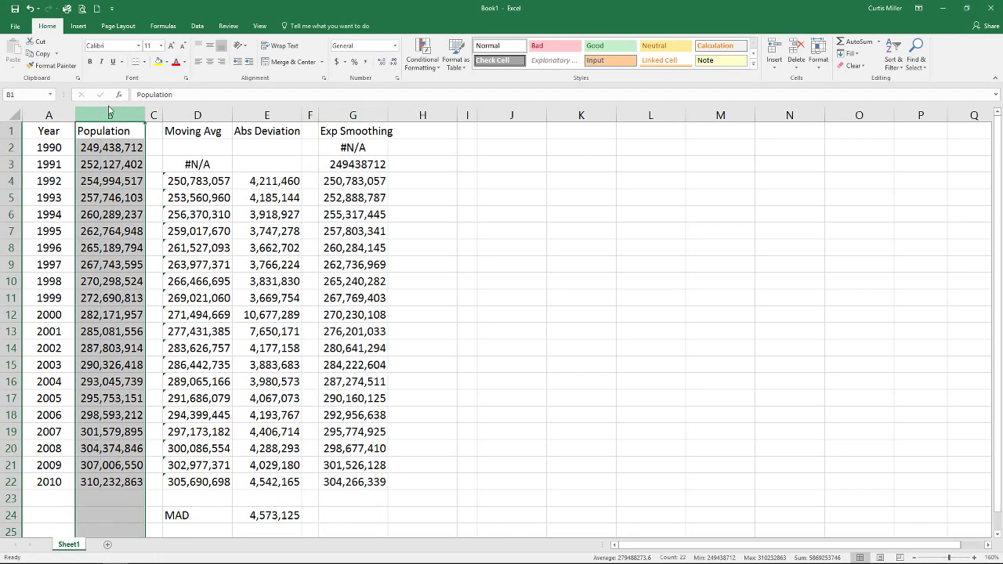
pyautogui.click(43, 65)
pyautogui.click(352, 115)
pyautogui.moveTo(354, 149)
pyautogui.mouseDown()
pyautogui.moveTo(353, 231)
pyautogui.moveTo(365, 150)
pyautogui.mouseUp()
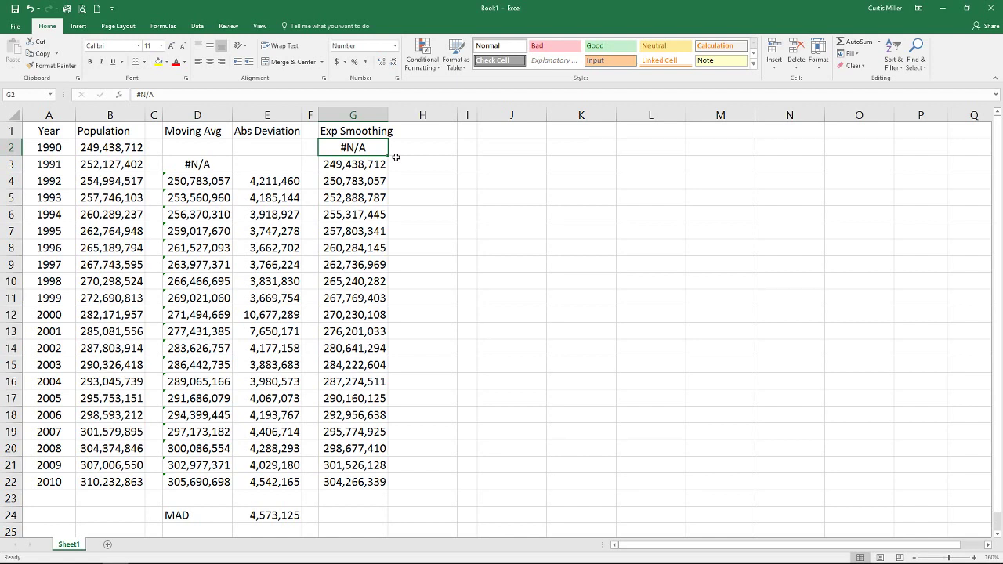
pyautogui.press('Down')
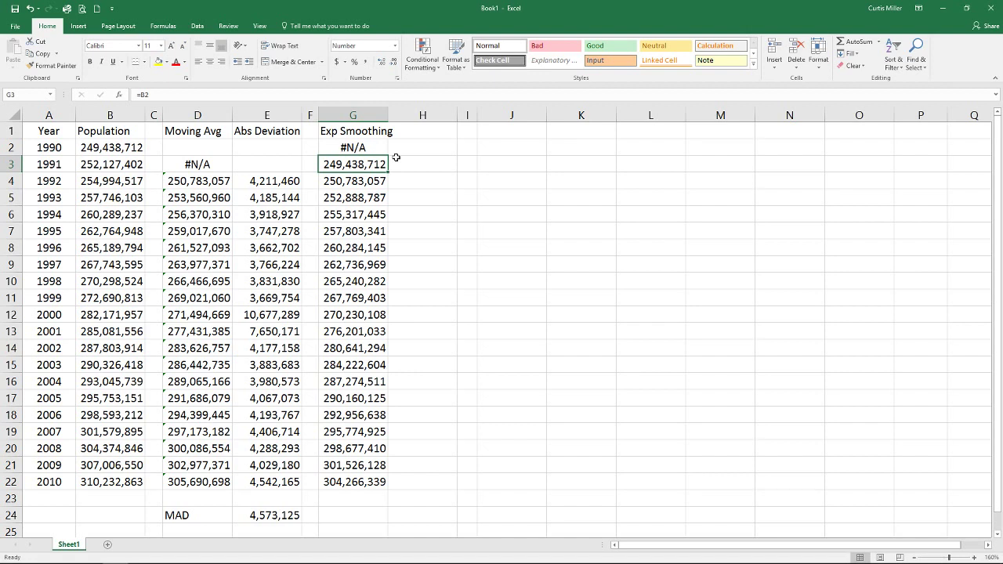
pyautogui.press('Down')
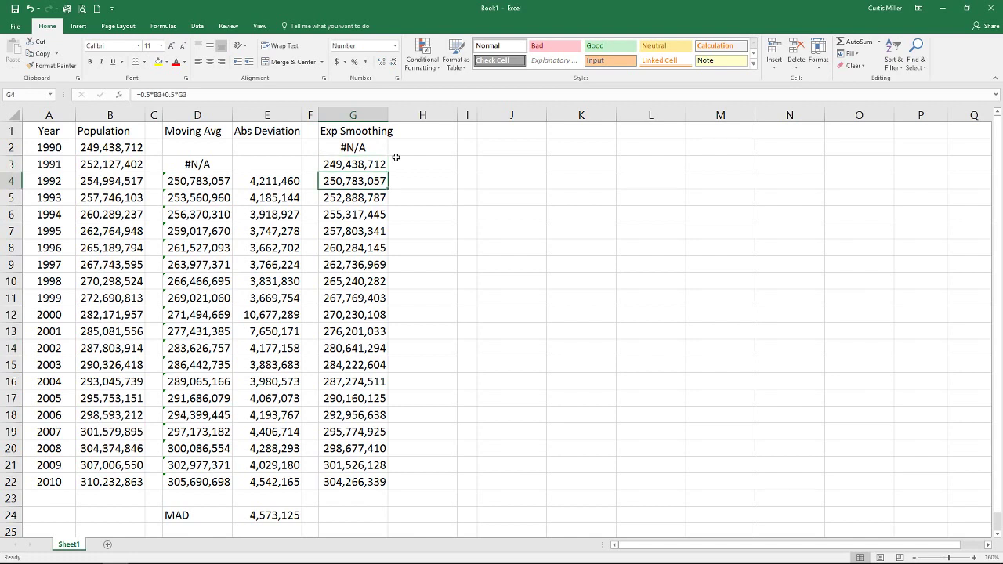
pyautogui.click(330, 95)
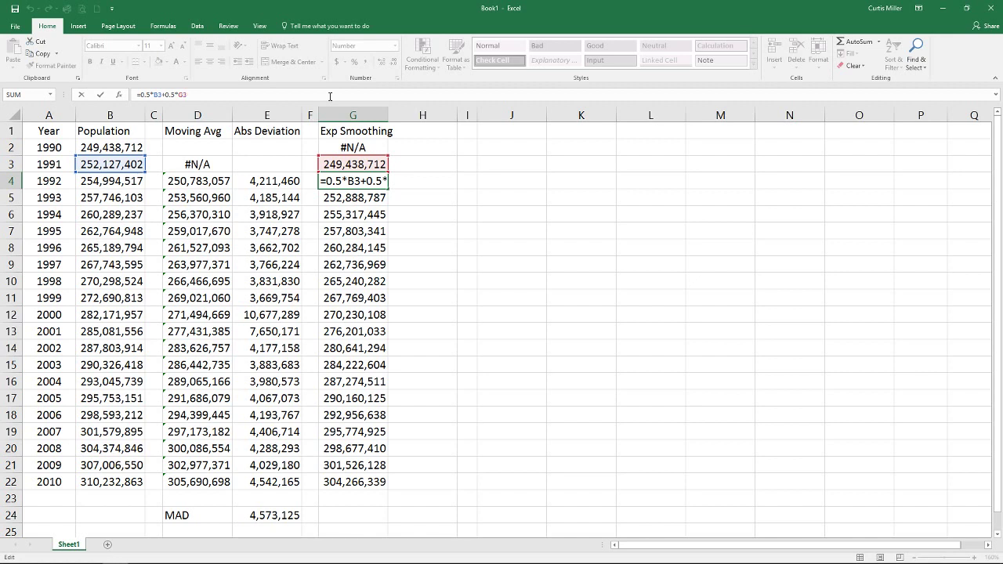
pyautogui.press('Return')
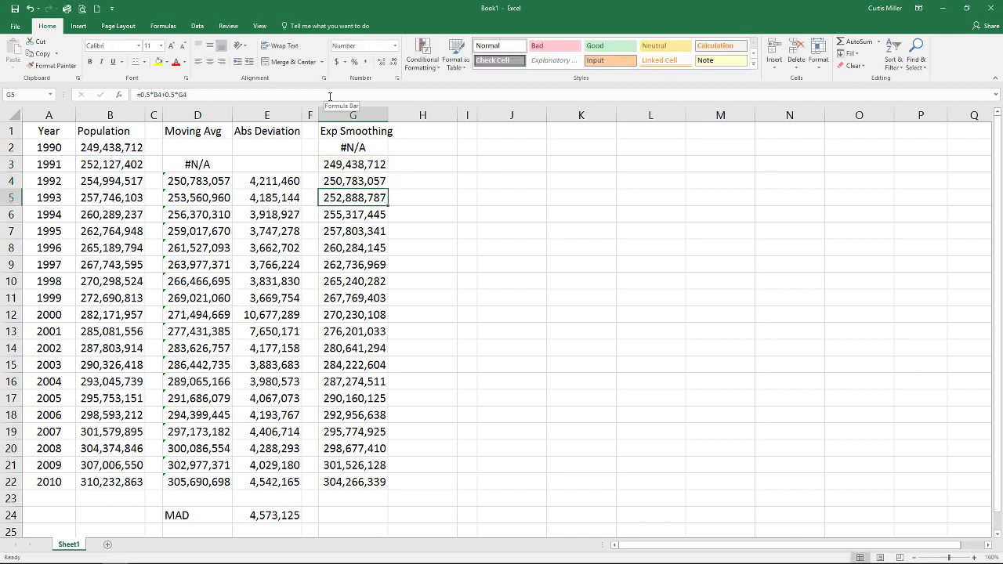
pyautogui.press('Down')
pyautogui.press('Down')
pyautogui.press('Up')
pyautogui.press('Up')
pyautogui.press('Up')
pyautogui.press('Up')
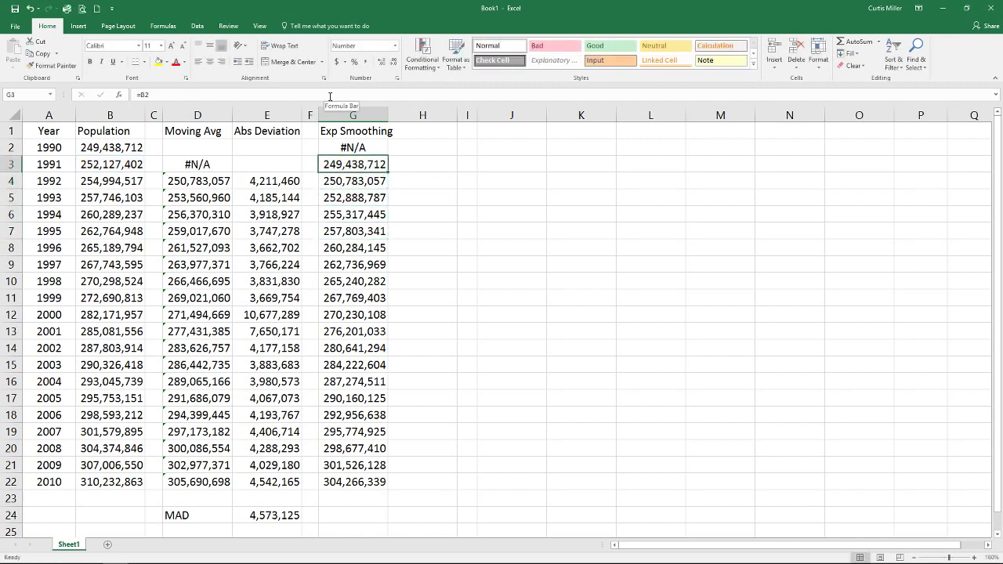
pyautogui.press('Up')
pyautogui.press('Up')
pyautogui.press('Right')
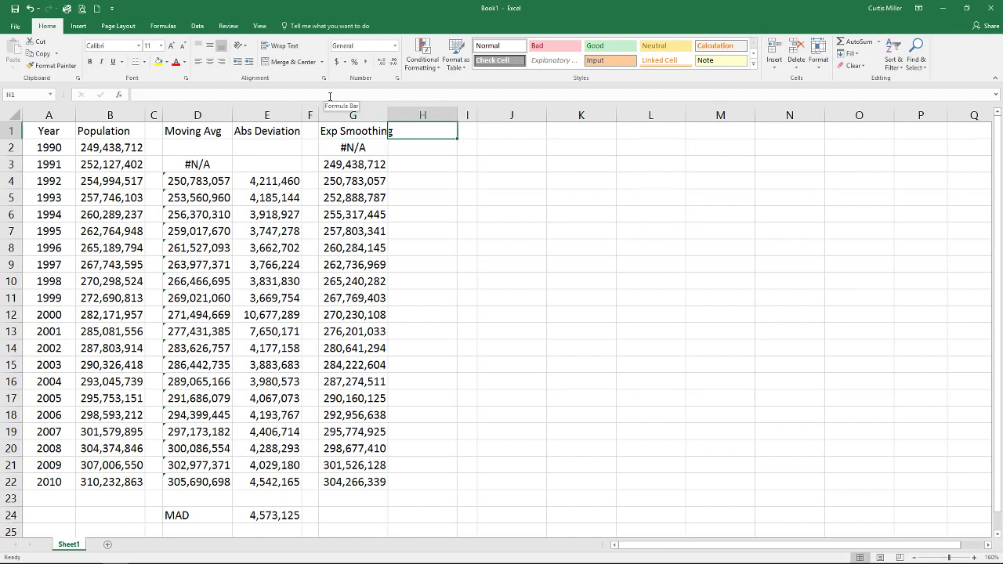
# Step: Head H1 'Abs Deviation' and enter =ABS(G3-B3) in H3
pyautogui.write('Abs Deviation')
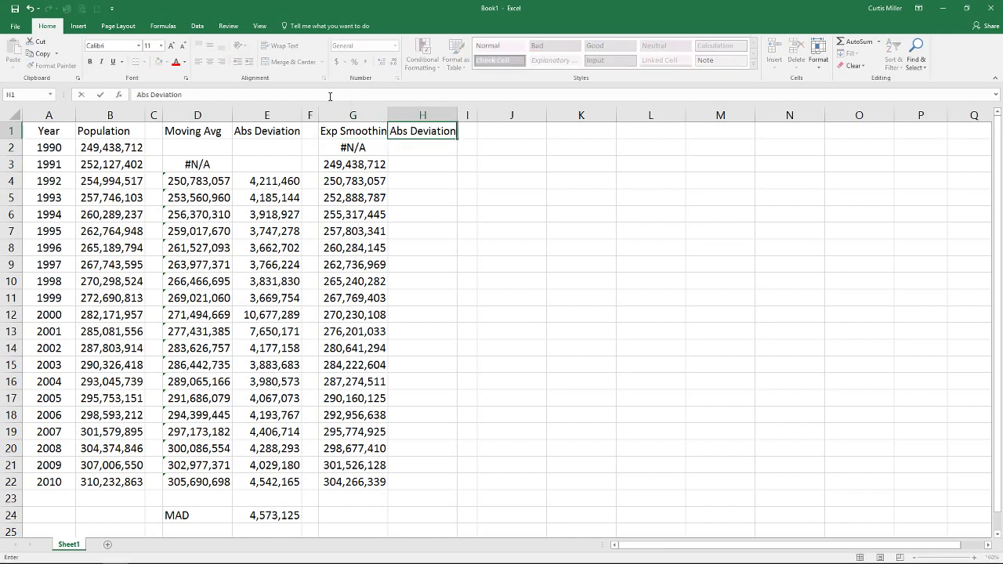
pyautogui.press('Return')
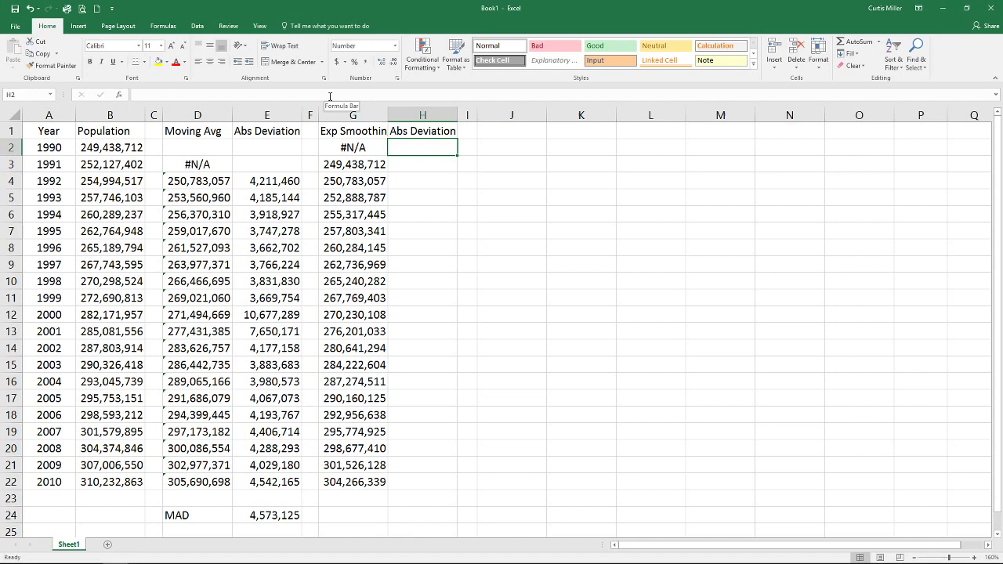
pyautogui.press('Down')
pyautogui.write('=abs(*')
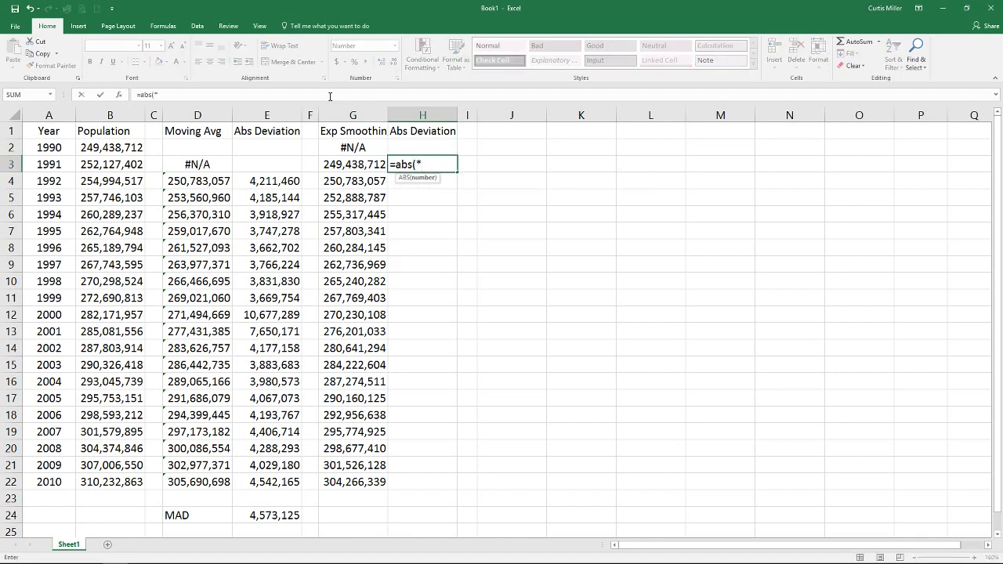
pyautogui.press('BackSpace')
pyautogui.press('Left')
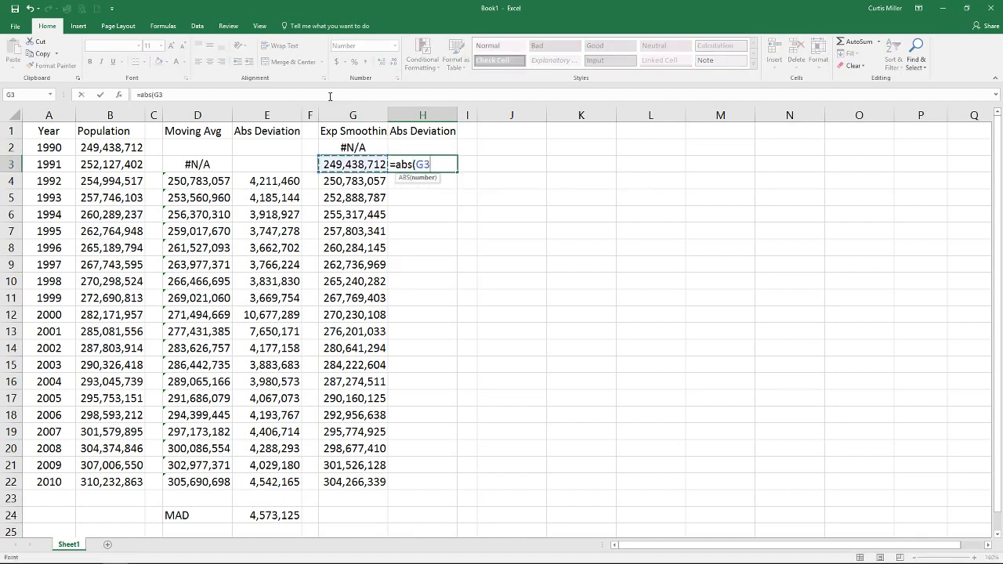
pyautogui.write('-')
pyautogui.click(116, 160)
pyautogui.write(')')
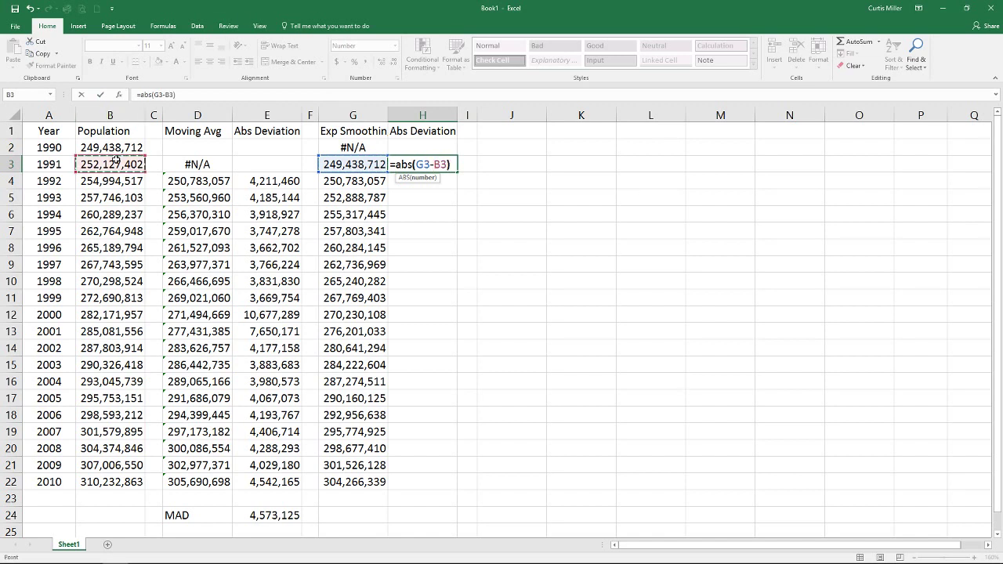
pyautogui.press('Return')
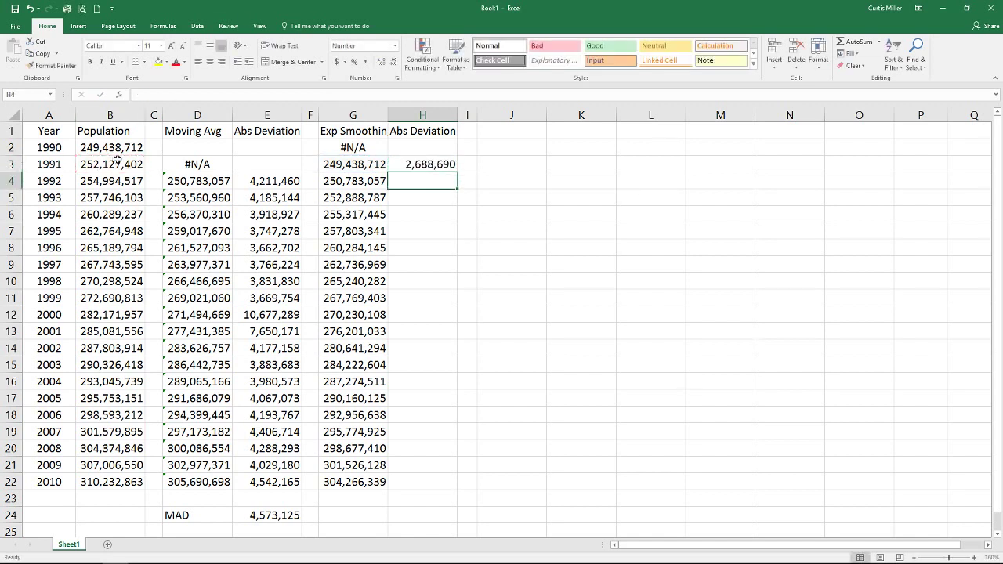
# Step: Fill the H3 deviation formula down through H22
pyautogui.click(417, 168)
pyautogui.doubleClick(457, 176)
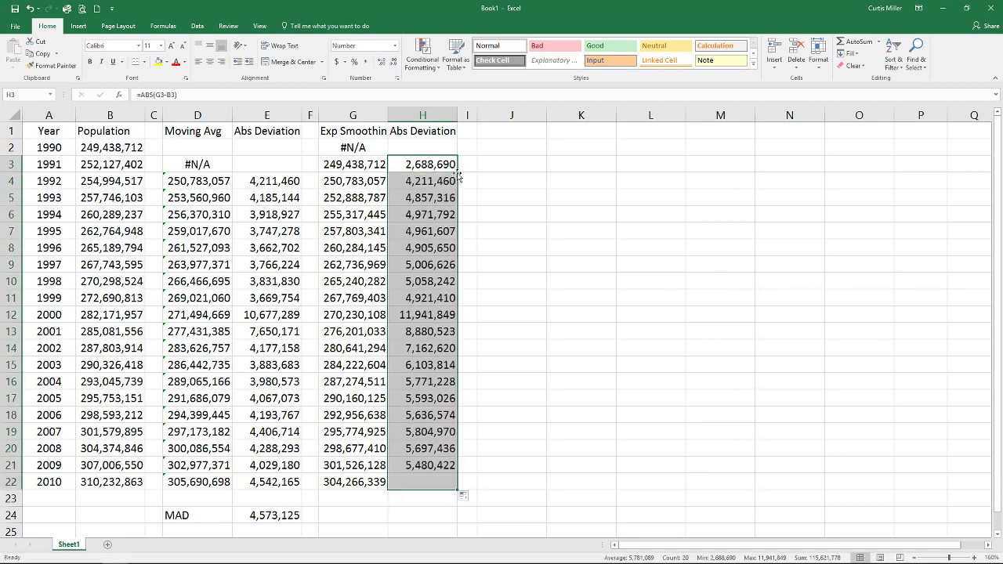
pyautogui.click(355, 516)
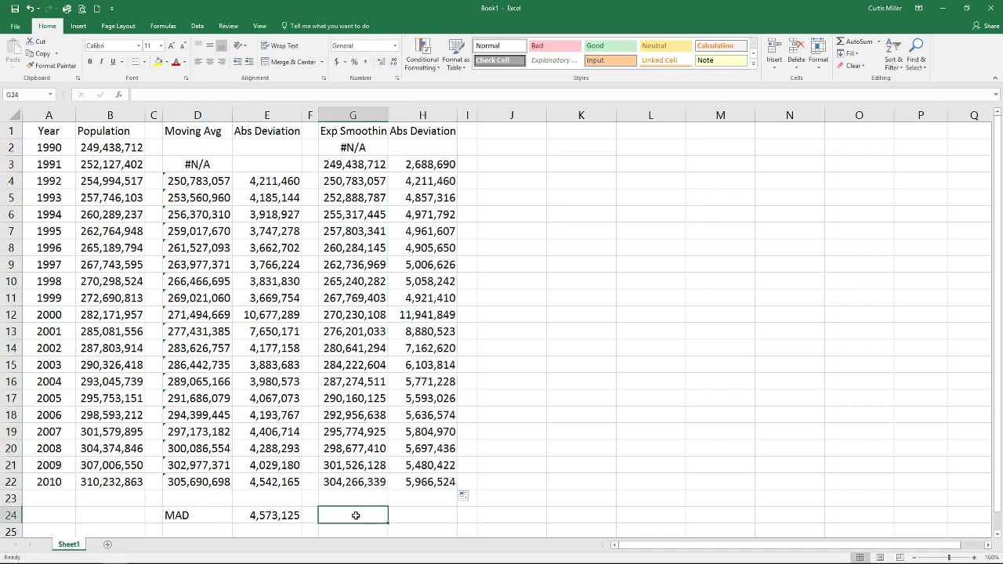
# Step: Label G24 'MAD' and average H3:H23 in H24, giving 5,781,089
pyautogui.write('MAD')
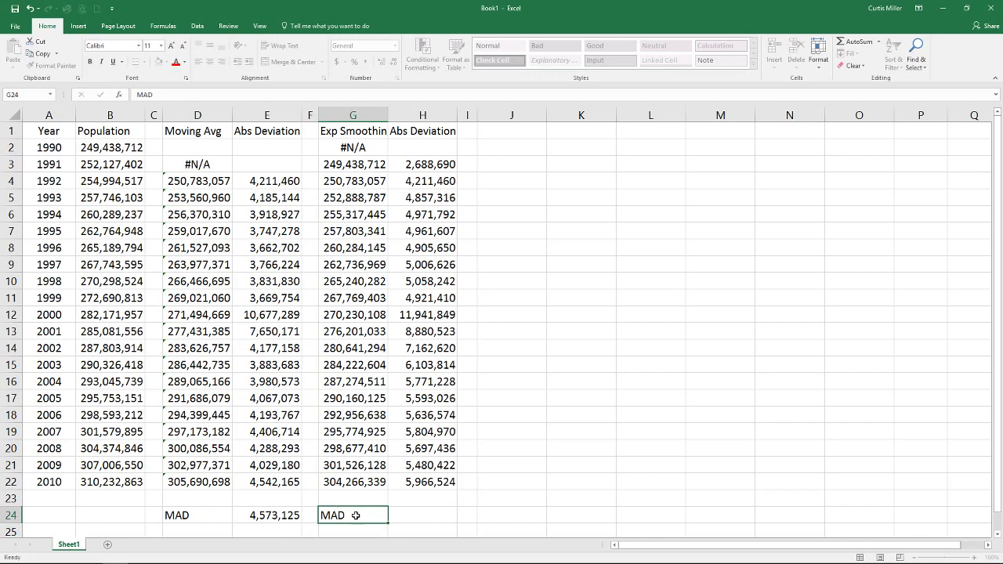
pyautogui.press('Tab')
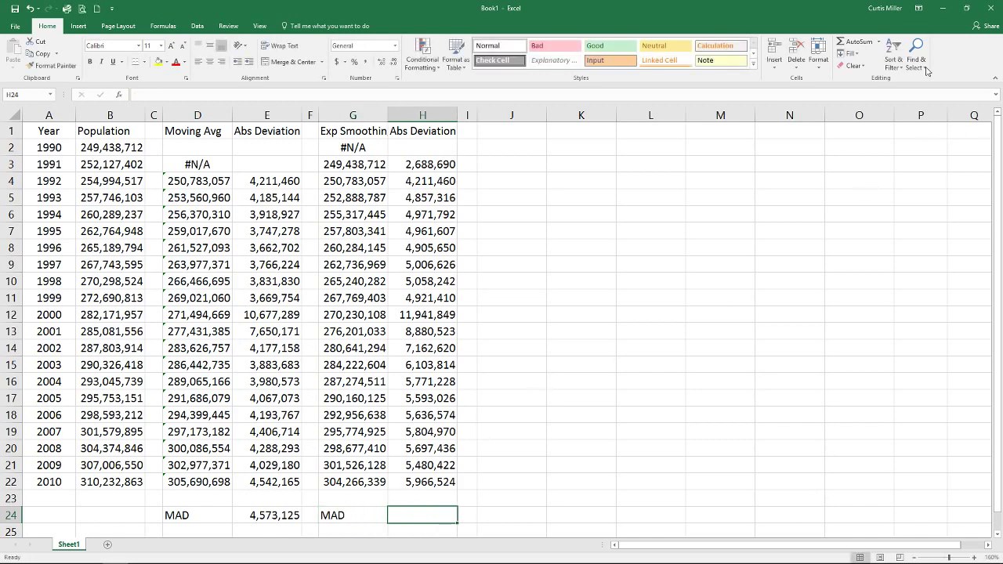
pyautogui.click(879, 41)
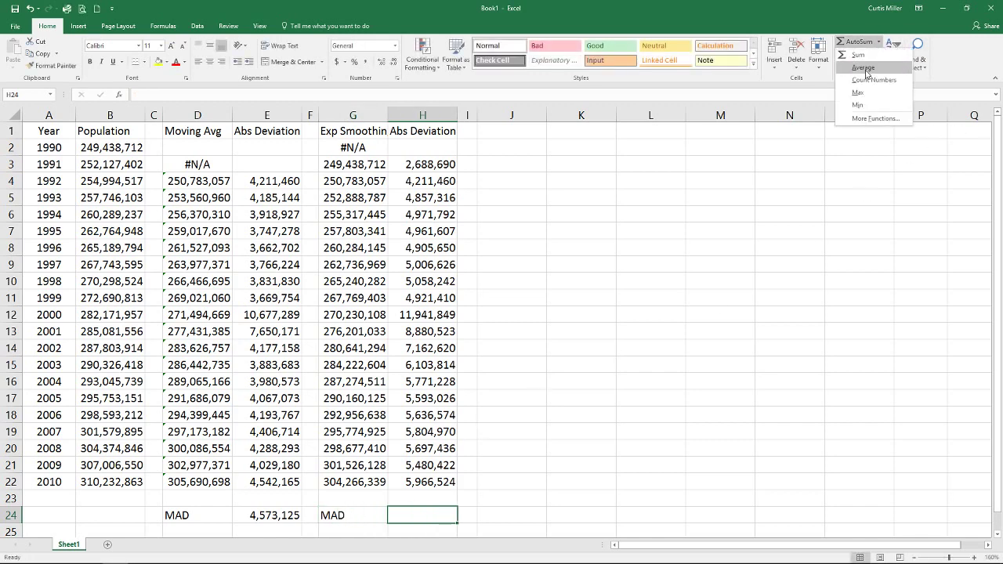
pyautogui.click(864, 68)
pyautogui.press('Return')
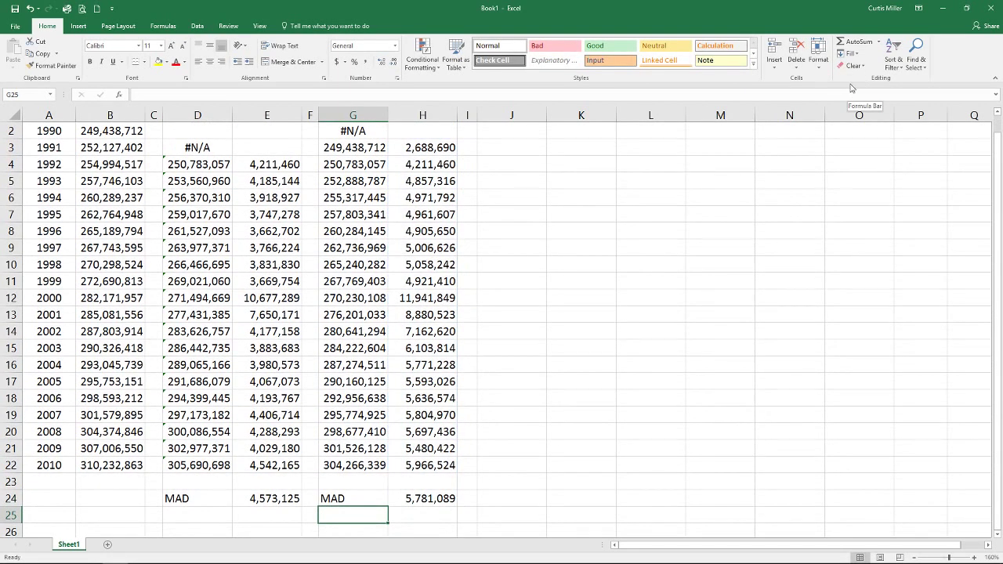
pyautogui.scroll(1, 476, 254)
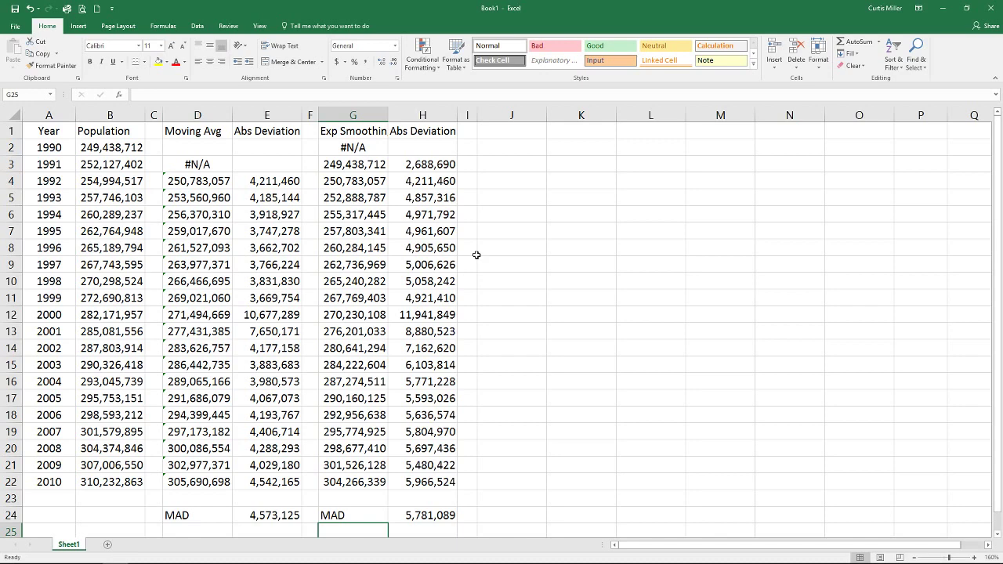
pyautogui.press('Up')
pyautogui.press('Left')
pyautogui.press('Left')
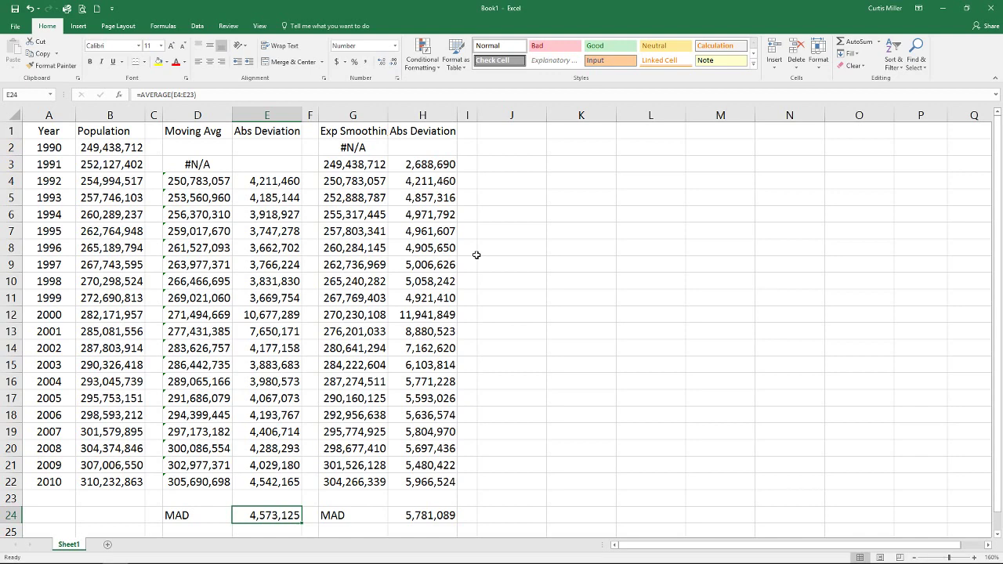
# Step: Enter the headers 'Regression' in J1 and 'Abs Deviation' in K1
pyautogui.click(522, 125)
pyautogui.write('Regression')
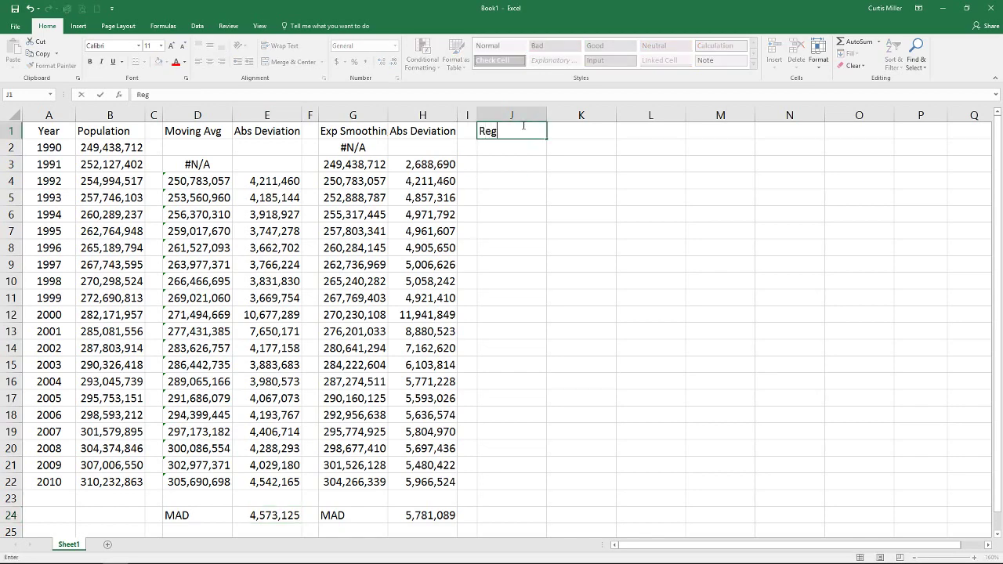
pyautogui.press('Tab')
pyautogui.write('A')
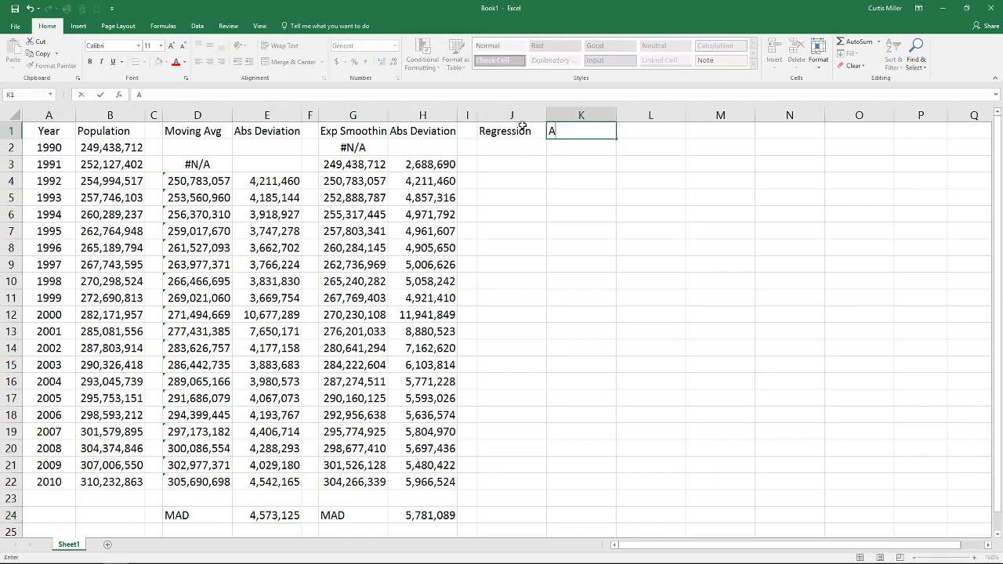
pyautogui.write('bs Deviation')
pyautogui.press('Return')
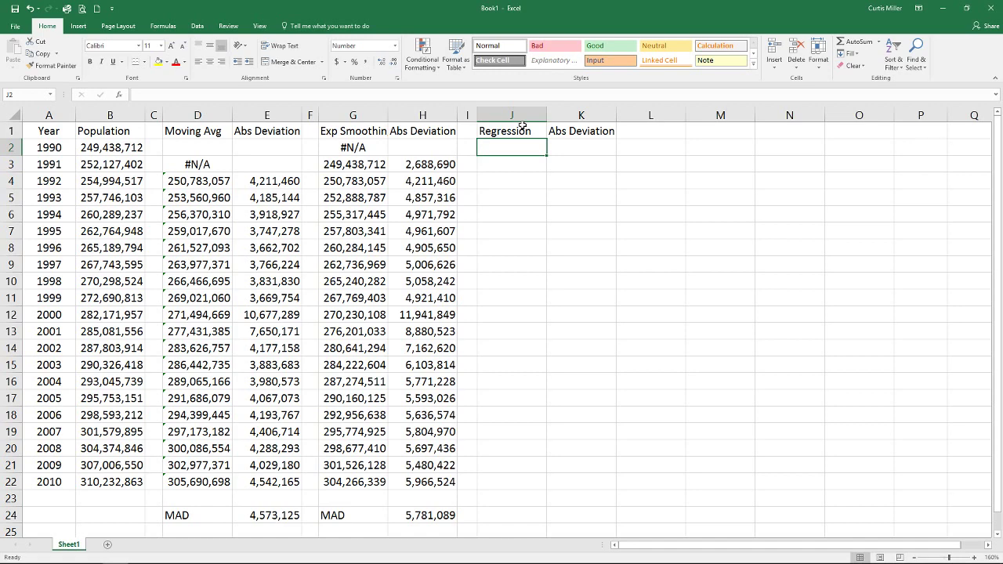
pyautogui.click(198, 26)
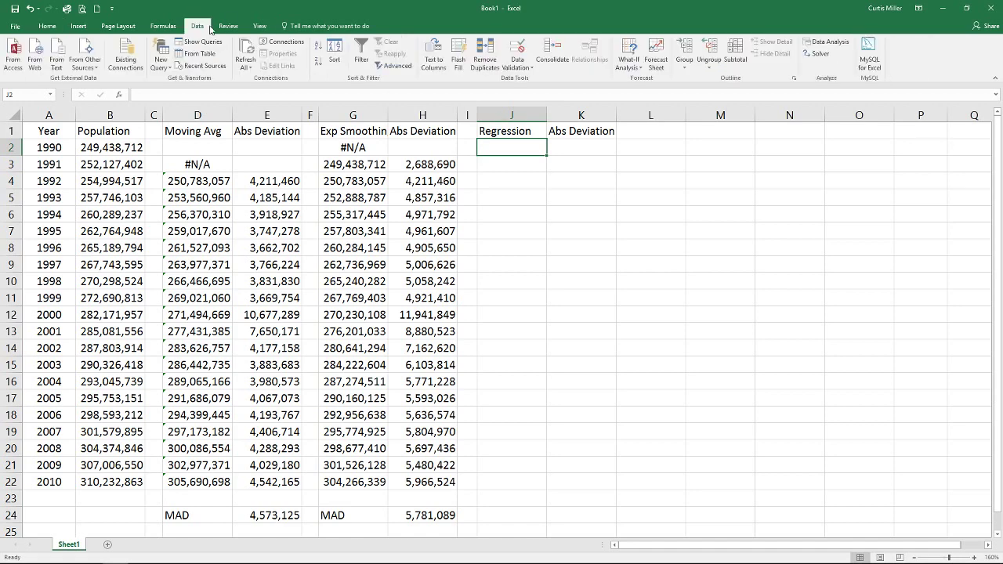
# Step: Start a Data Analysis Regression with Population B1:B22 as the Y input range
pyautogui.click(829, 42)
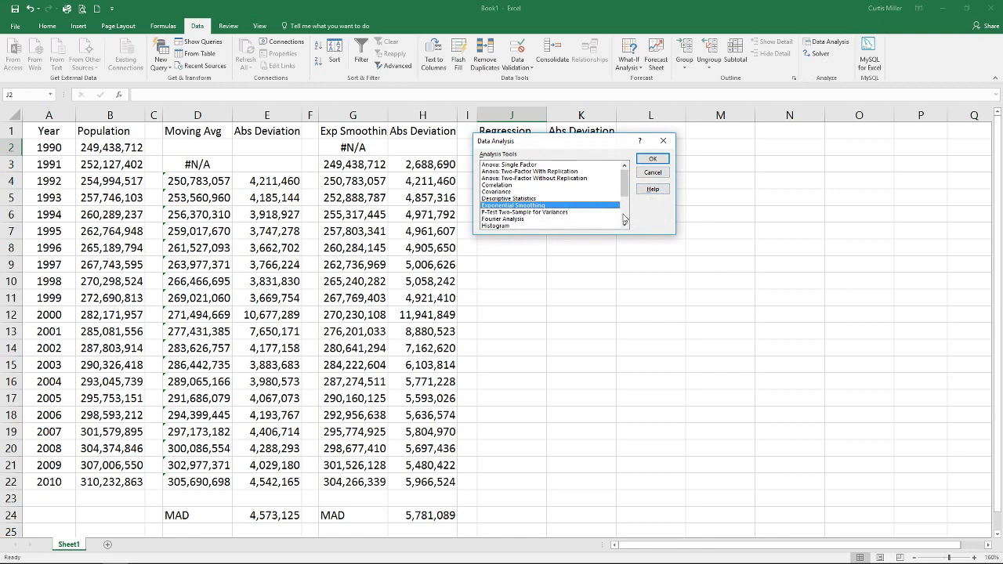
pyautogui.scroll(-3, 549, 196)
pyautogui.click(535, 192)
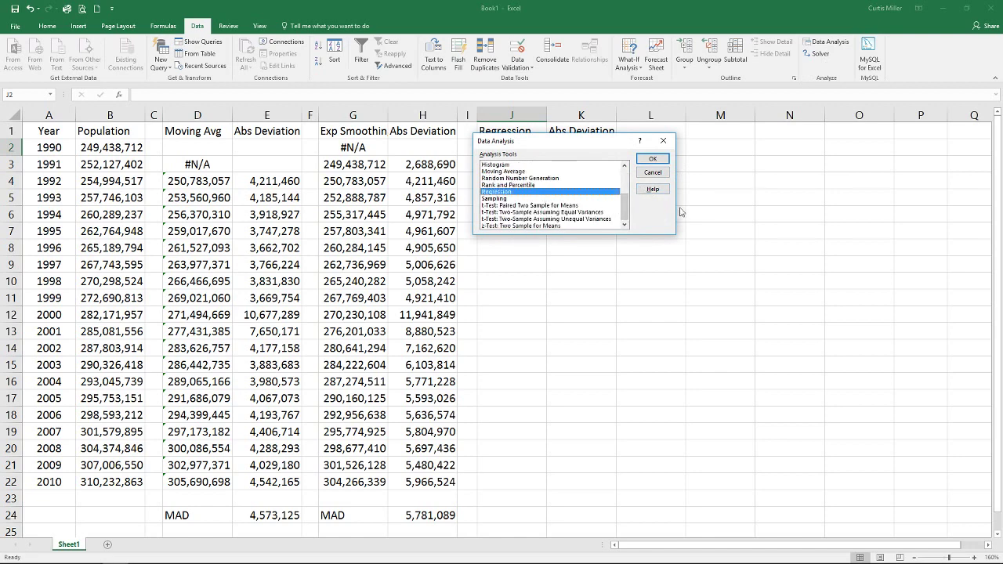
pyautogui.click(652, 158)
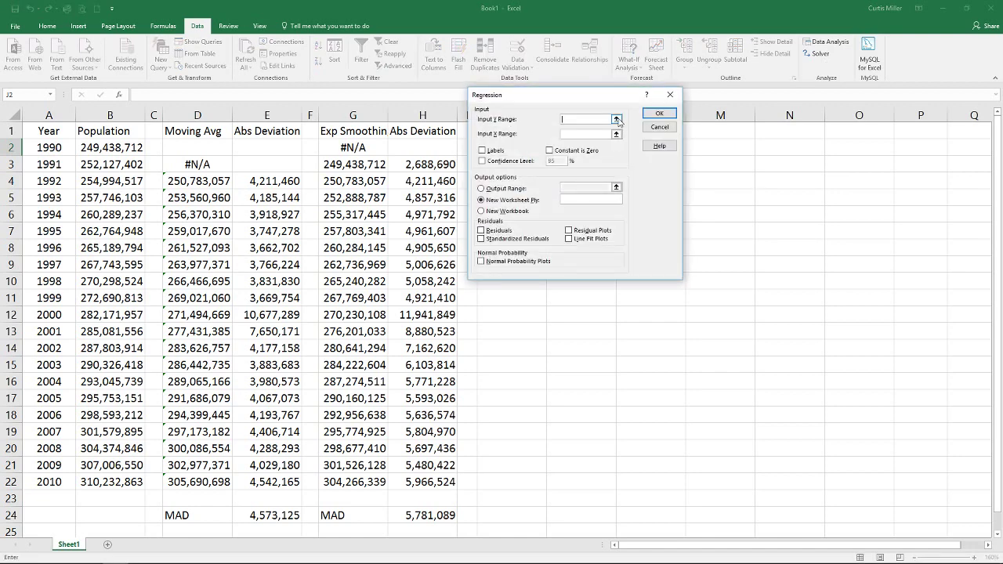
pyautogui.click(617, 119)
pyautogui.click(123, 132)
pyautogui.moveTo(123, 132); pyautogui.dragTo(127, 482)
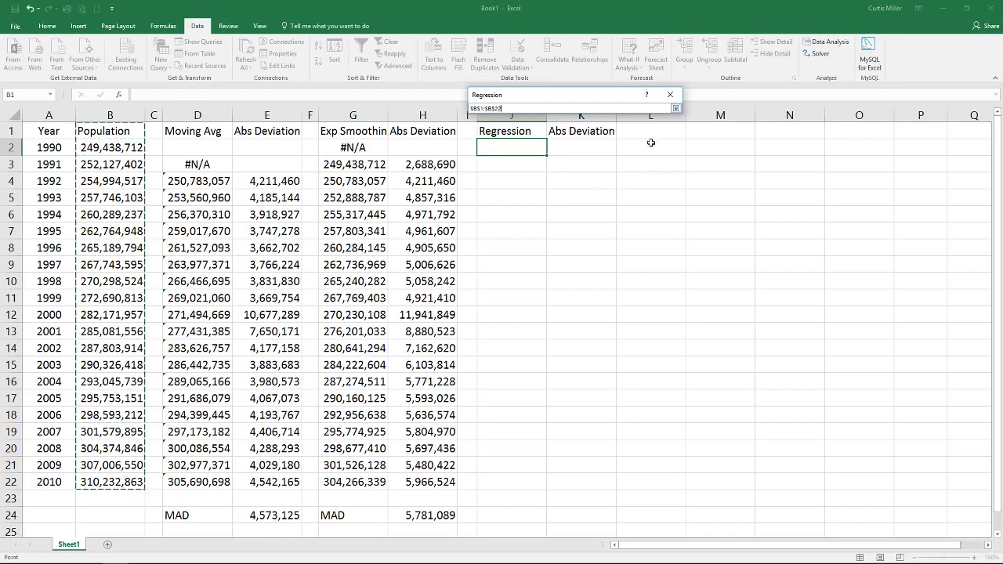
pyautogui.click(675, 108)
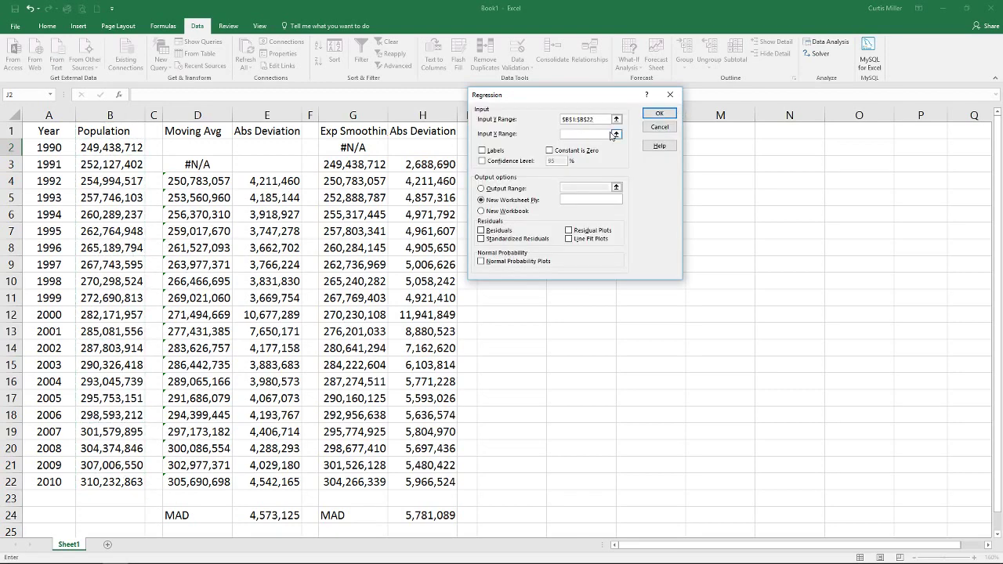
# Step: Set Year A1:A22 as the X range, tick Labels, output to M1, and run it
pyautogui.click(616, 134)
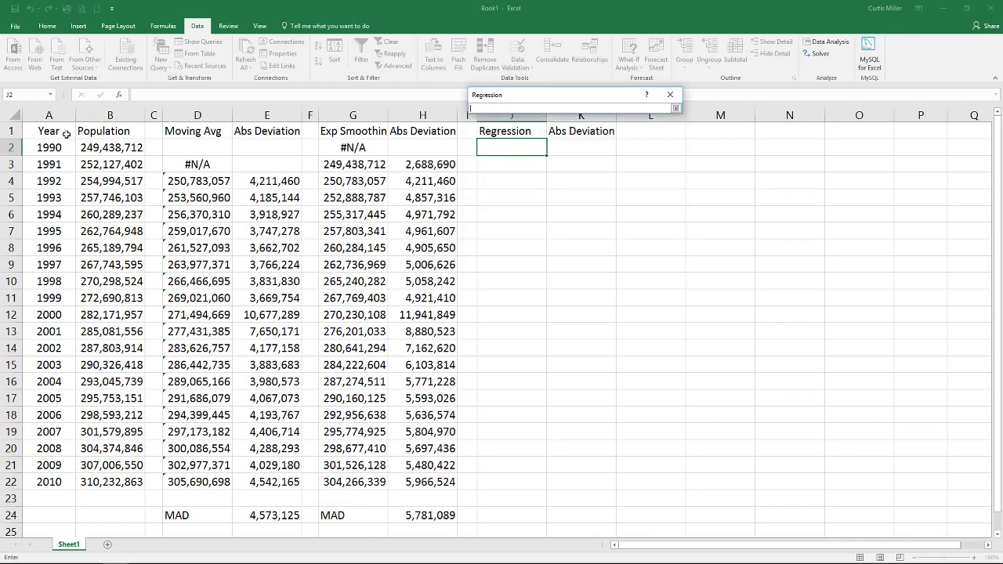
pyautogui.moveTo(67, 132)
pyautogui.mouseDown()
pyautogui.moveTo(63, 389)
pyautogui.moveTo(37, 480)
pyautogui.mouseUp()
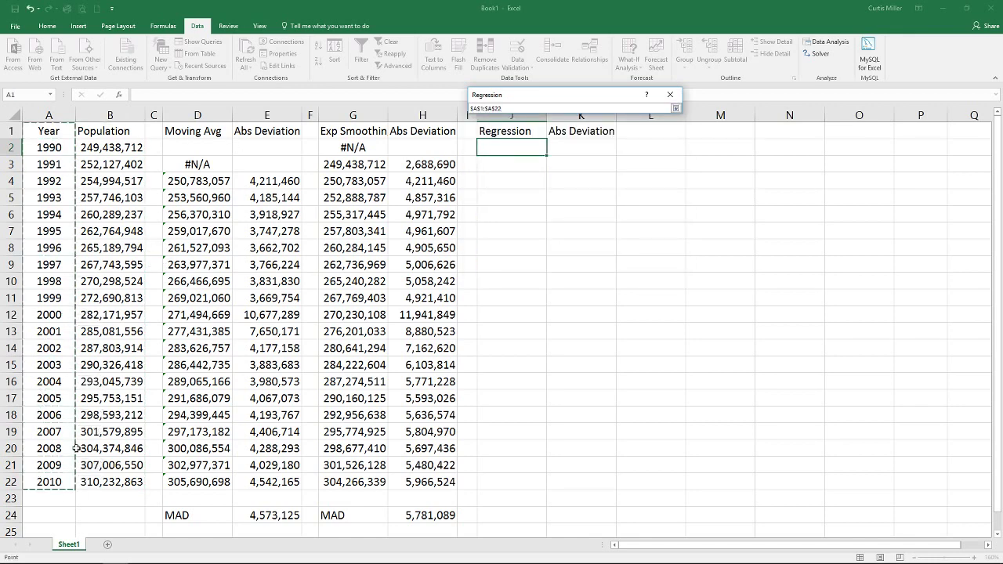
pyautogui.click(675, 108)
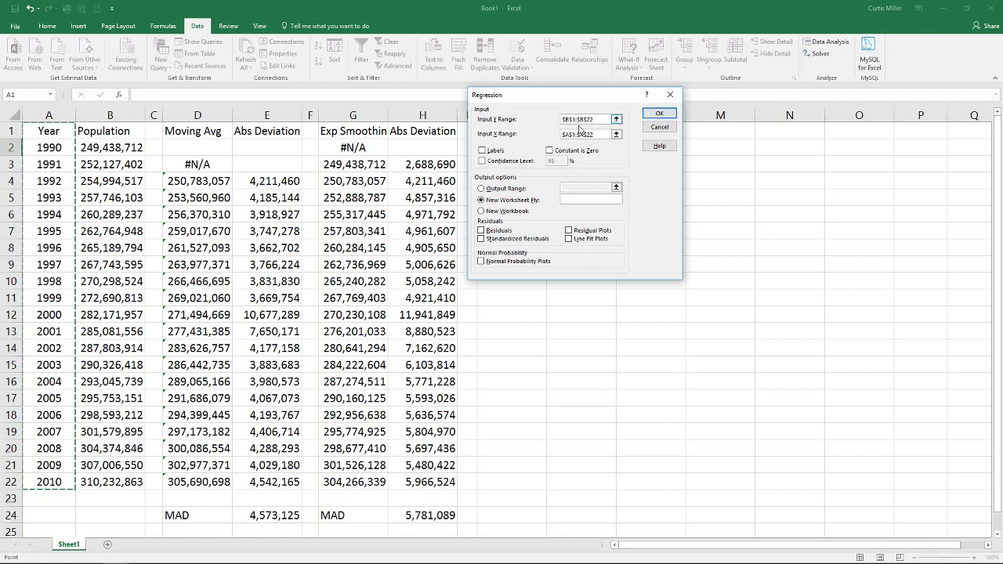
pyautogui.click(497, 151)
pyautogui.click(480, 188)
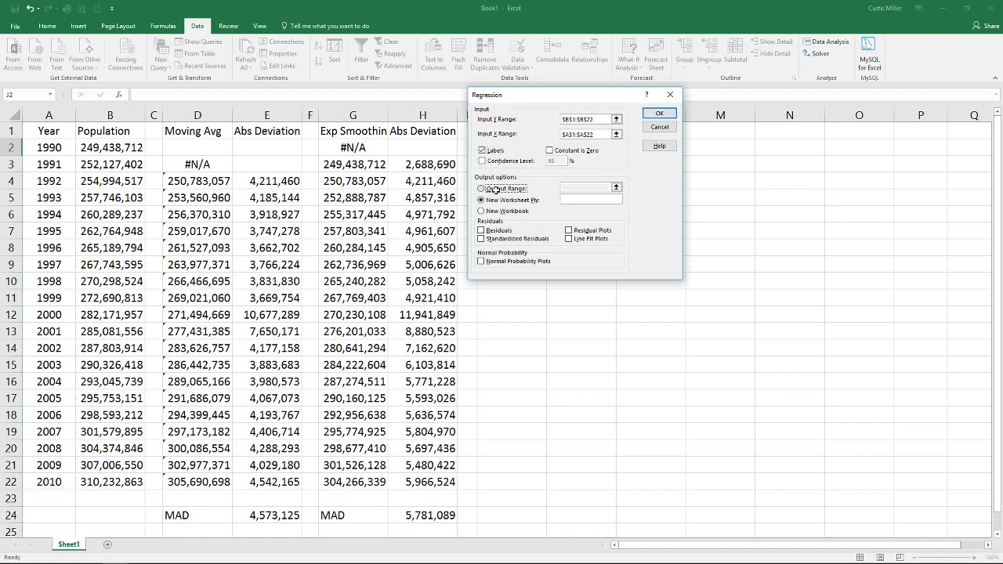
pyautogui.click(616, 188)
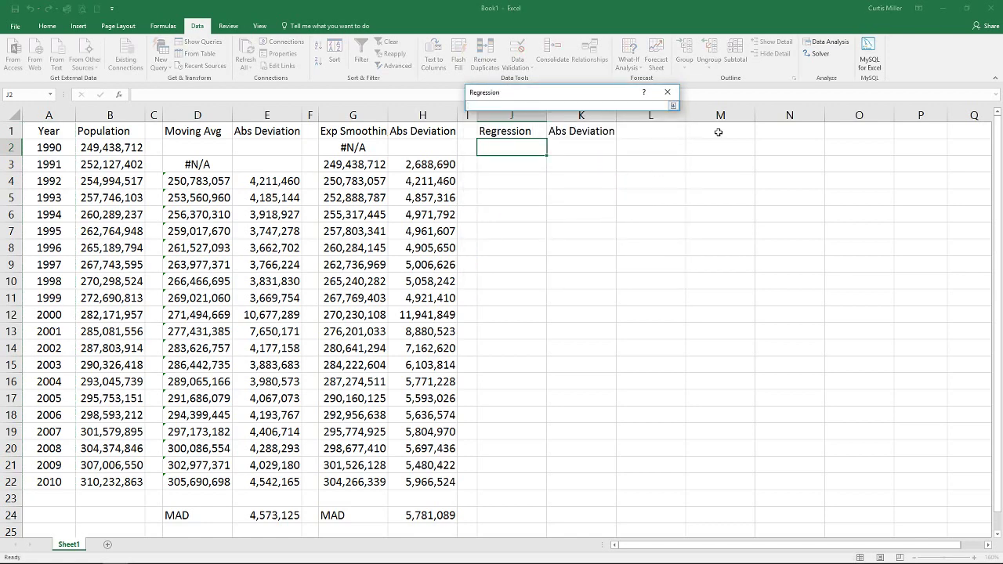
pyautogui.click(716, 130)
pyautogui.click(673, 106)
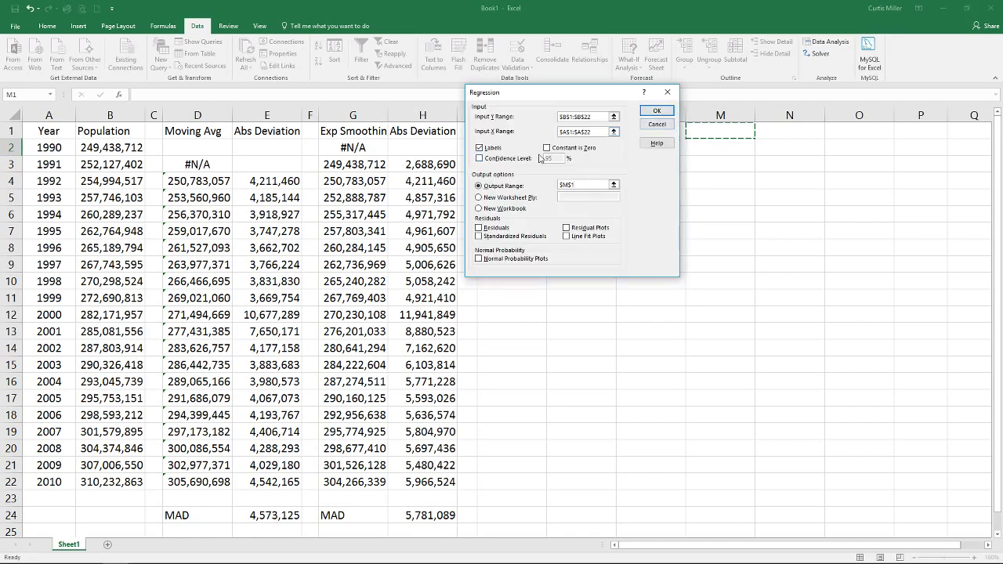
pyautogui.click(646, 110)
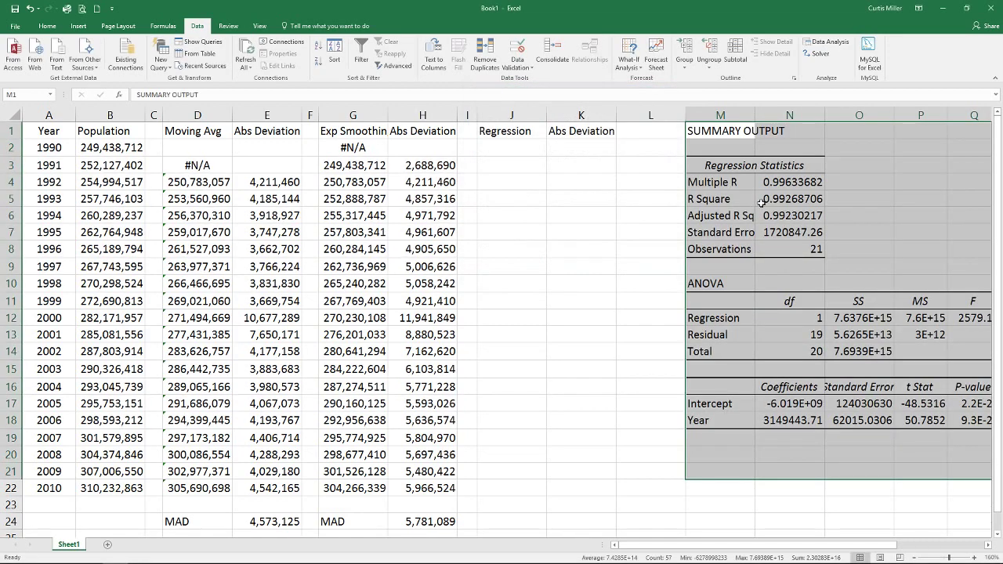
pyautogui.click(788, 181)
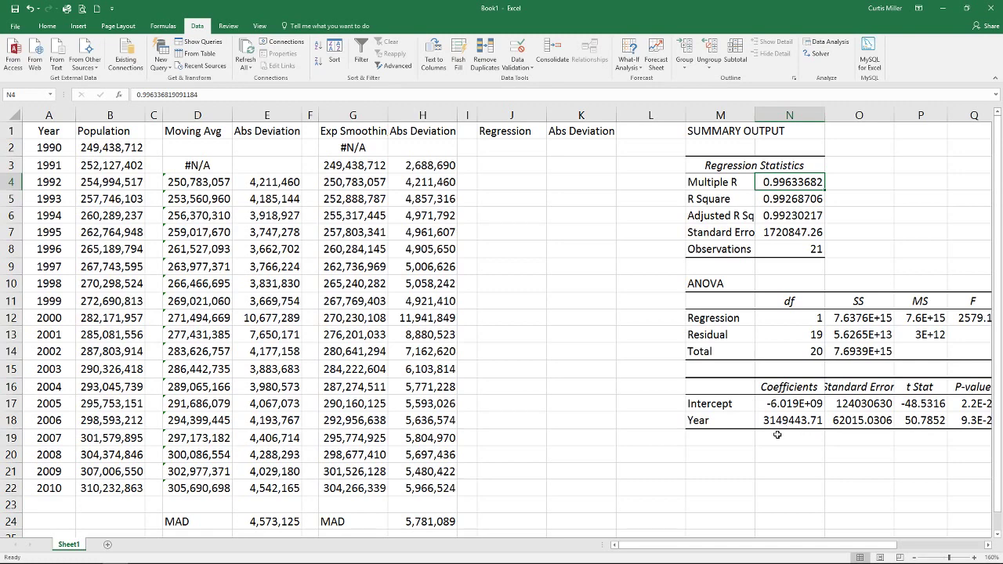
pyautogui.click(525, 148)
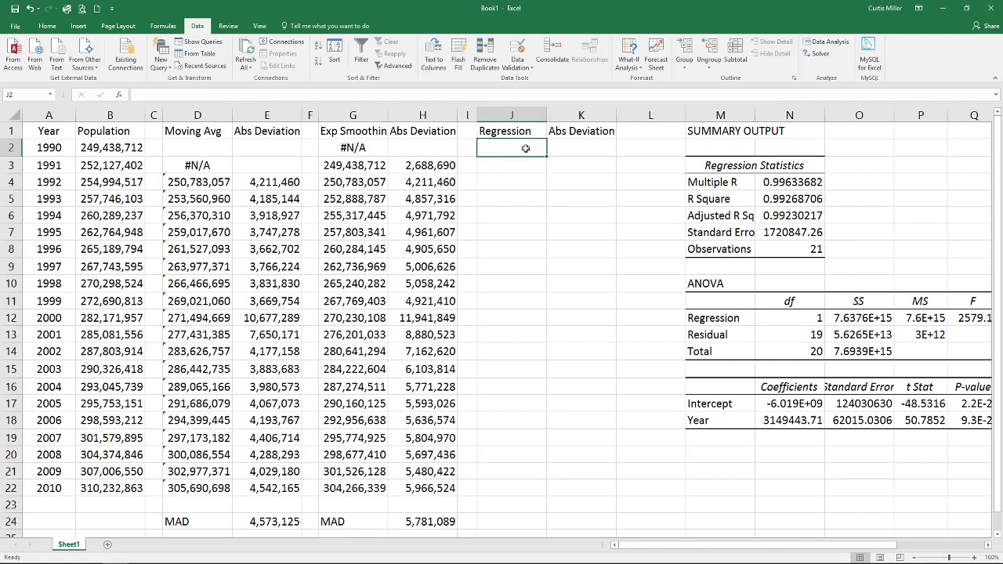
# Step: Enter =$N$18*A2+$N$17 in J2 and fill it down through J22
pyautogui.write('=')
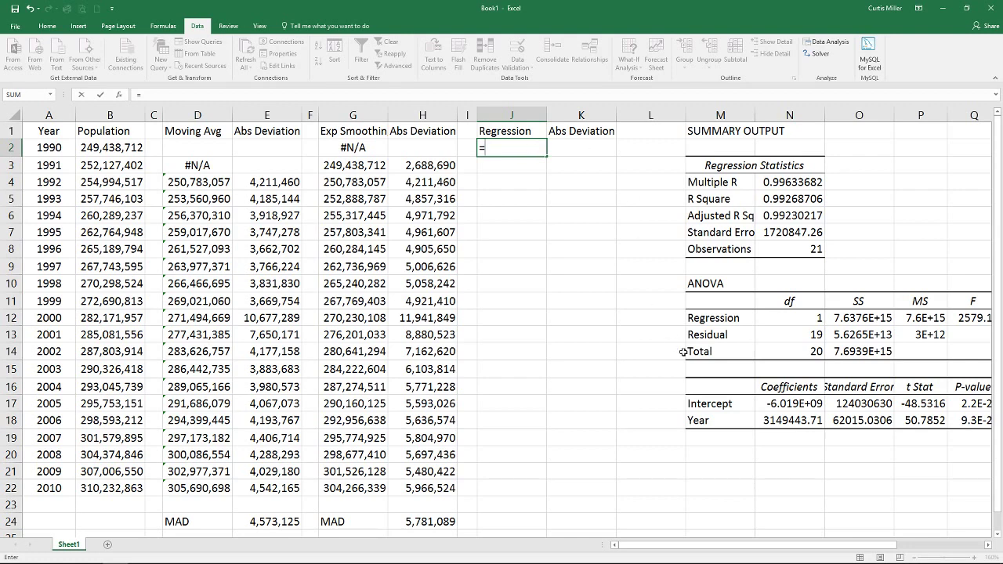
pyautogui.click(777, 420)
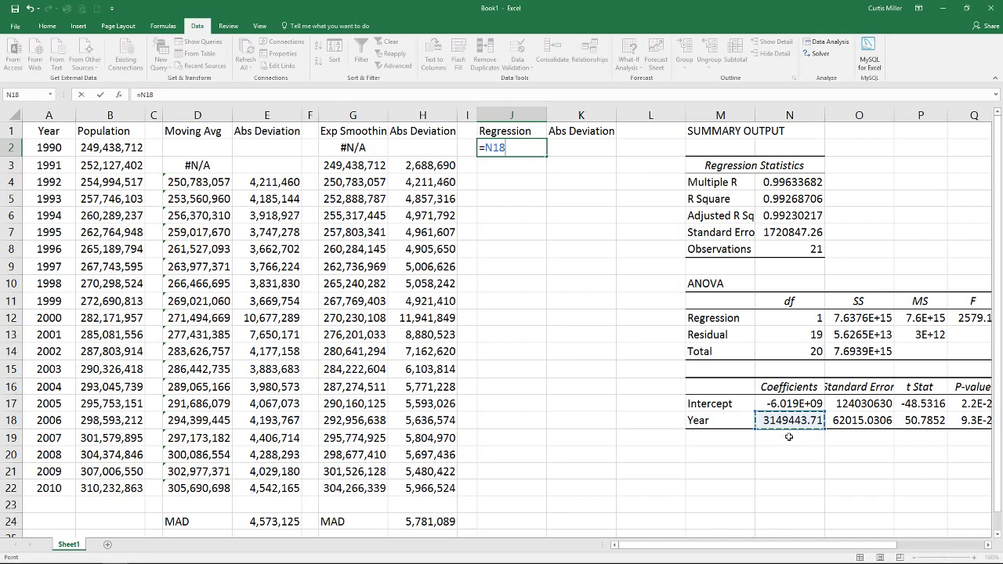
pyautogui.press('F4')
pyautogui.write('*')
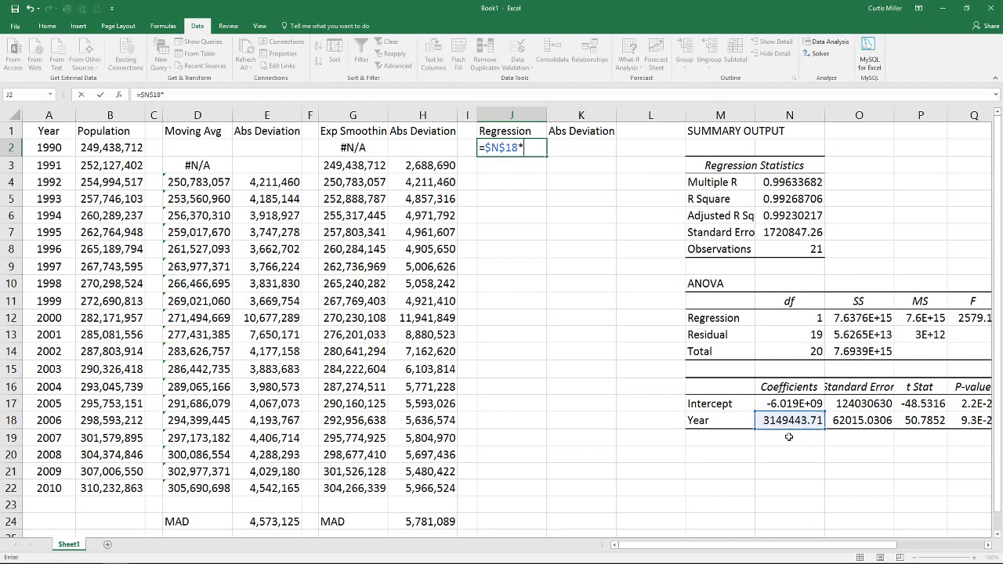
pyautogui.click(34, 150)
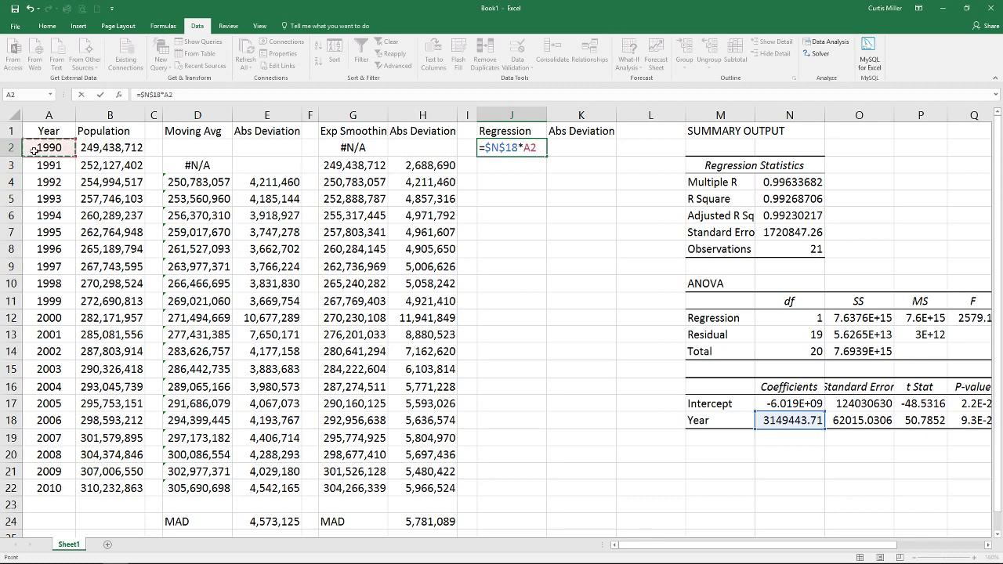
pyautogui.write('+')
pyautogui.click(785, 403)
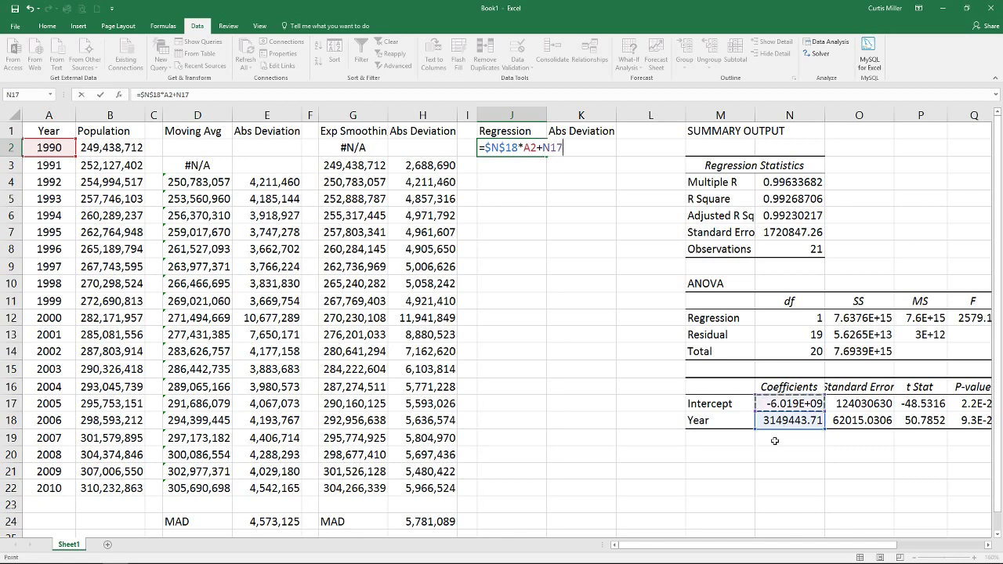
pyautogui.press('F4')
pyautogui.press('Return')
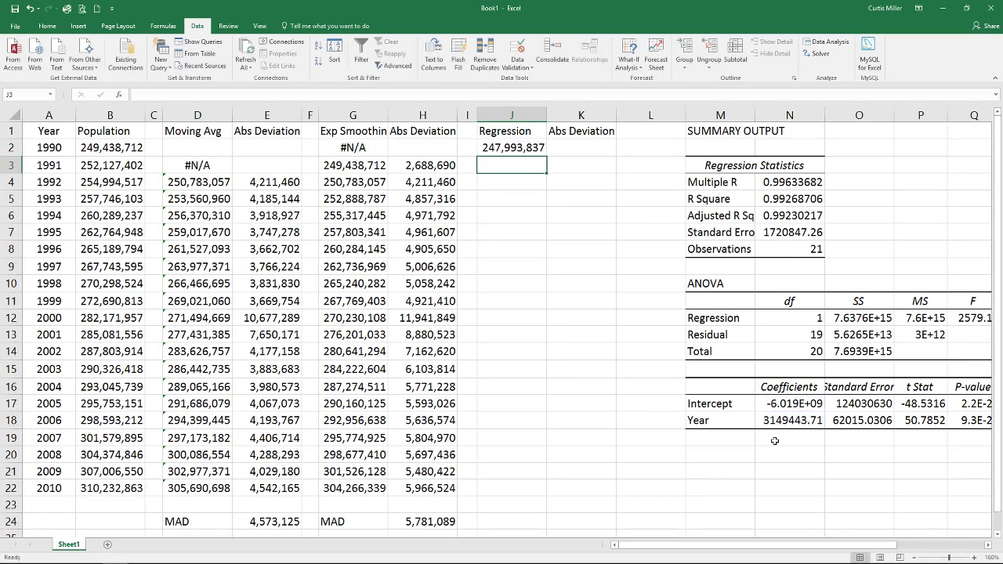
pyautogui.click(534, 149)
pyautogui.moveTo(546, 156); pyautogui.dragTo(526, 490)
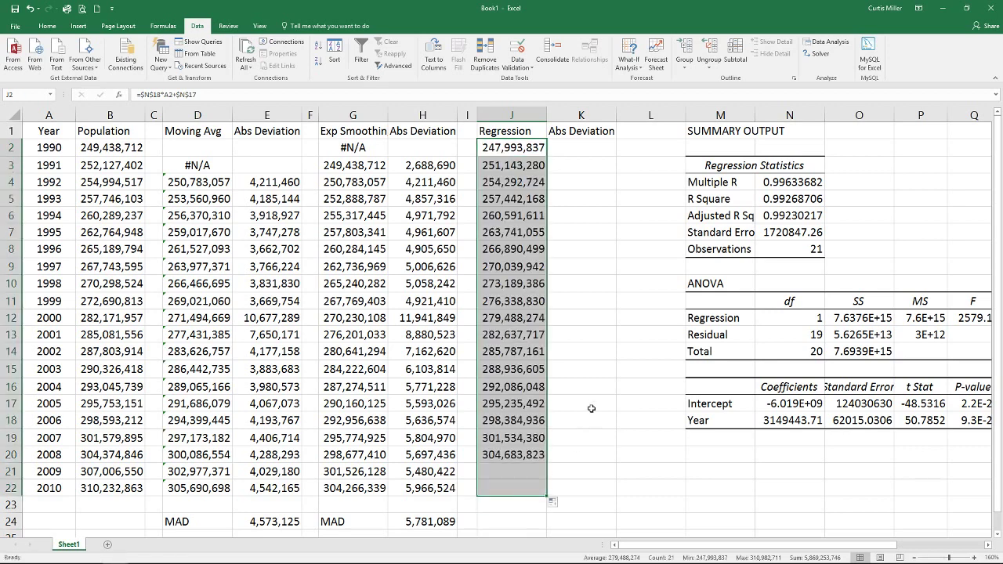
# Step: Enter =ABS(J2-B2) in K2 and fill it down through 2010
pyautogui.click(578, 150)
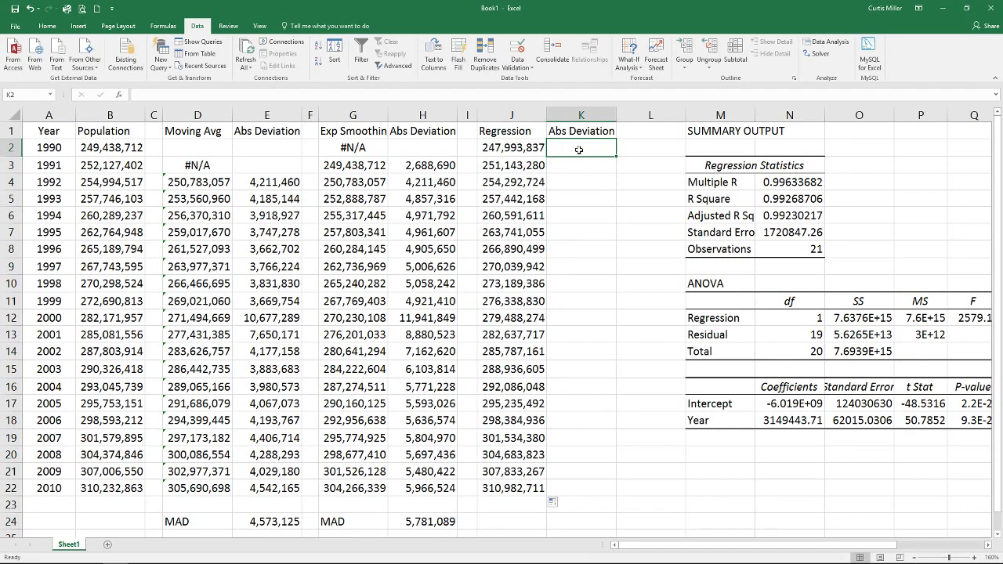
pyautogui.write('=abs(')
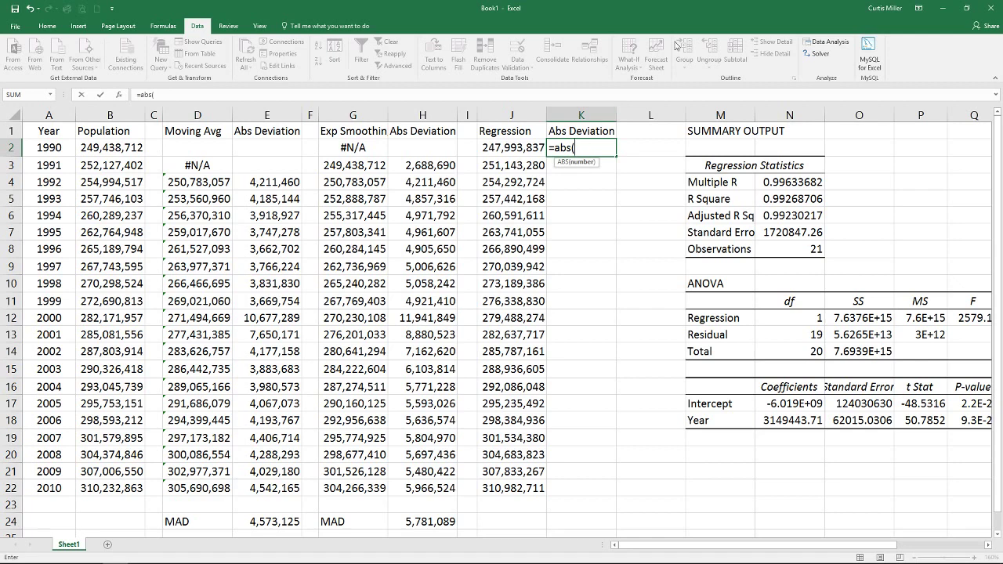
pyautogui.moveTo(513, 148)
pyautogui.mouseDown()
pyautogui.moveTo(522, 137)
pyautogui.moveTo(513, 147)
pyautogui.mouseUp()
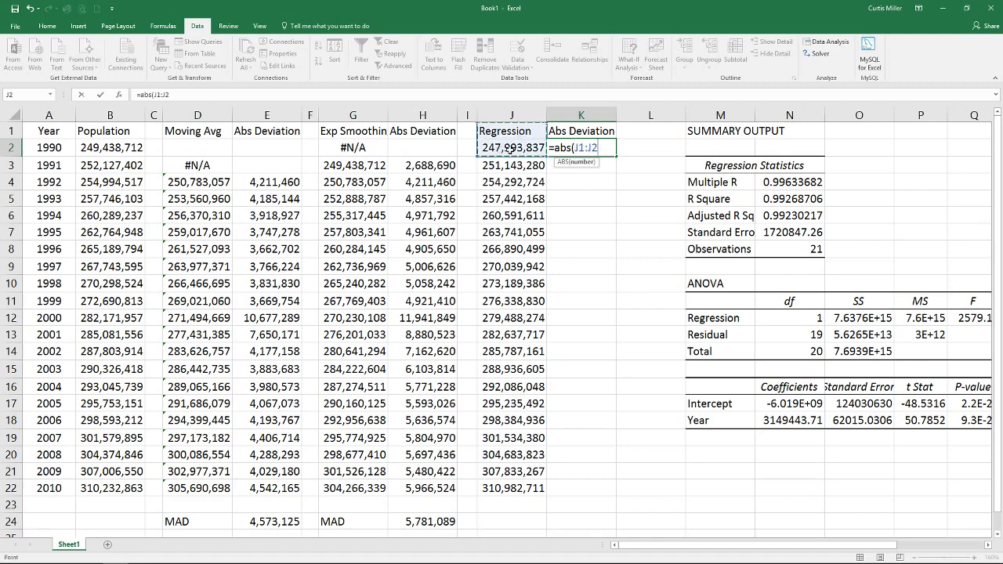
pyautogui.write('-')
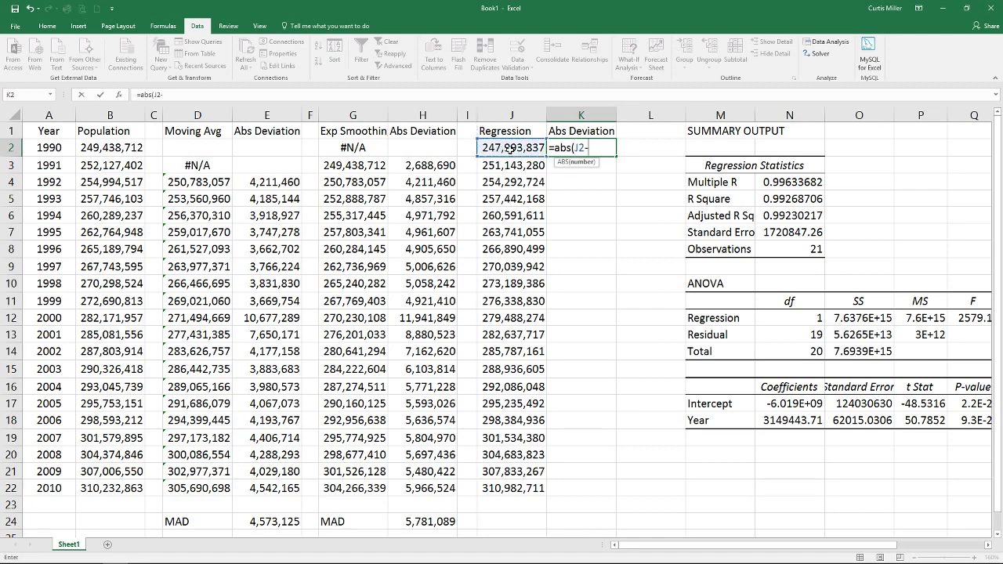
pyautogui.click(105, 148)
pyautogui.write(')')
pyautogui.hotkey('ctrl', 'Return')
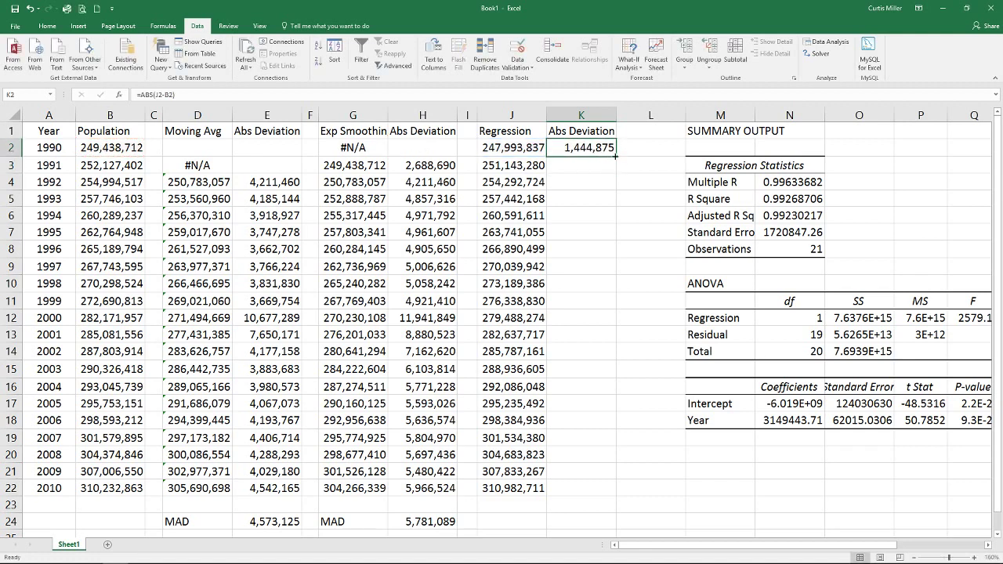
pyautogui.doubleClick(611, 157)
# Step: Label J24 'MAD' and average the deviations in K24, giving 1,304,758
pyautogui.click(513, 517)
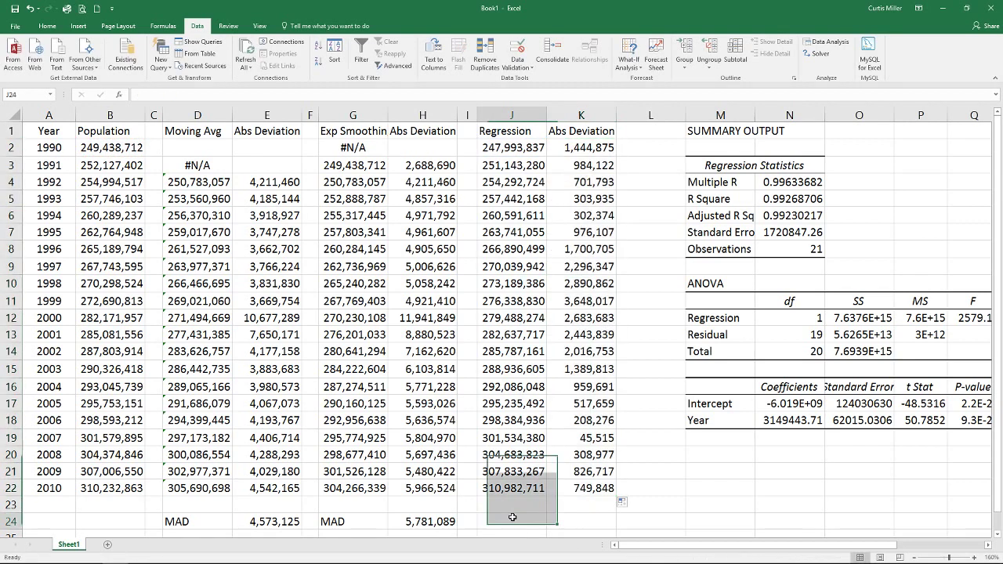
pyautogui.write('MAD')
pyautogui.press('Tab')
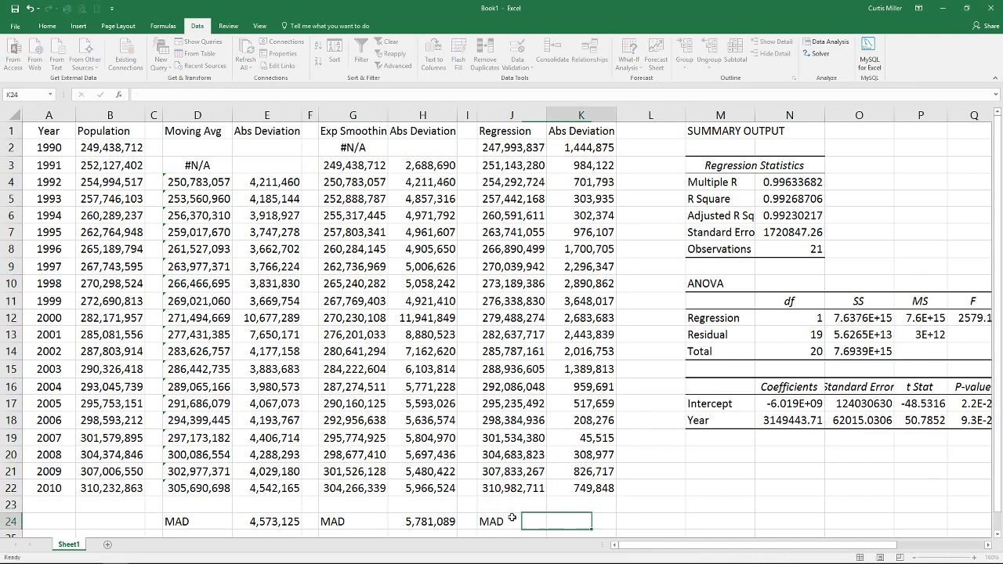
pyautogui.click(47, 25)
pyautogui.click(878, 42)
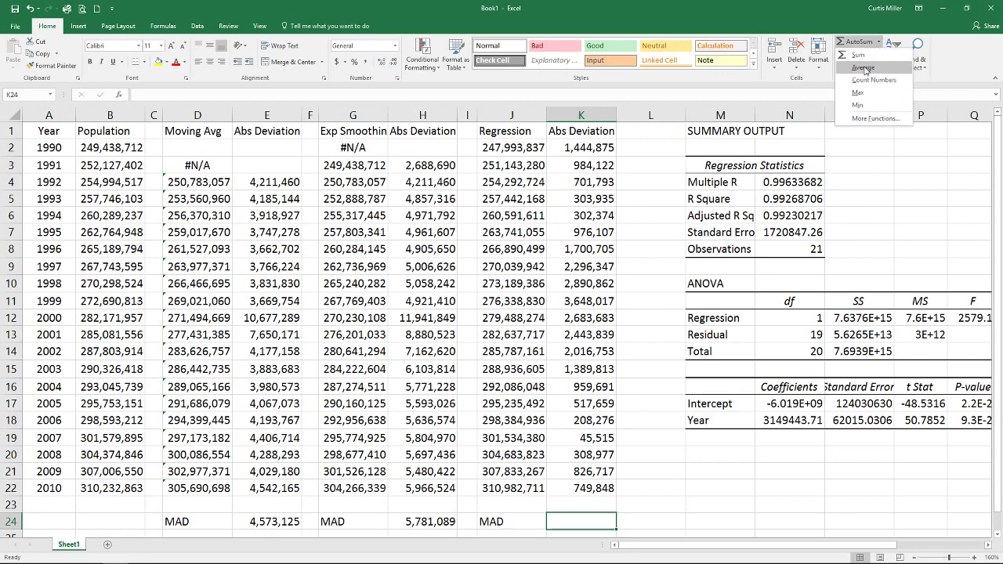
pyautogui.click(862, 66)
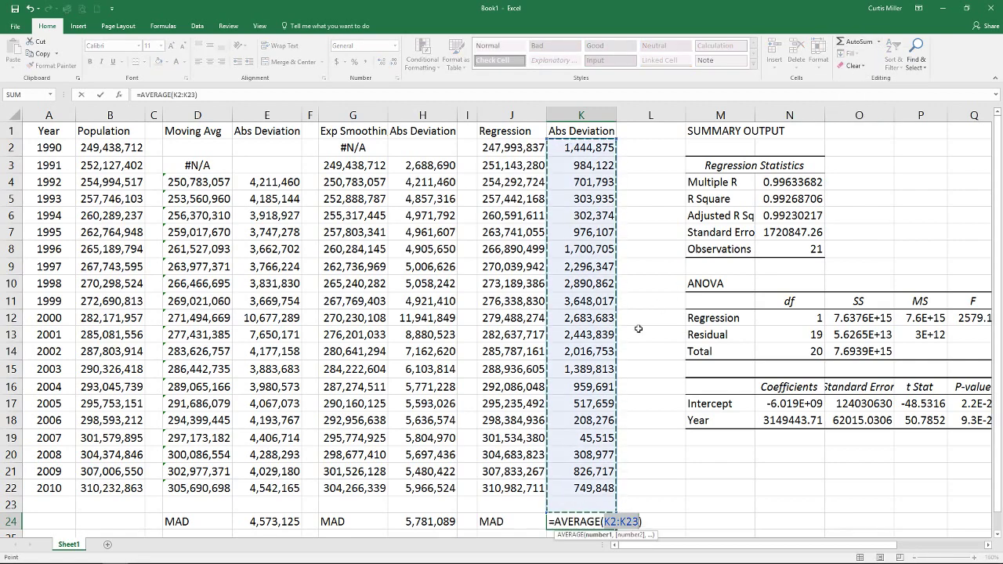
pyautogui.press('Return')
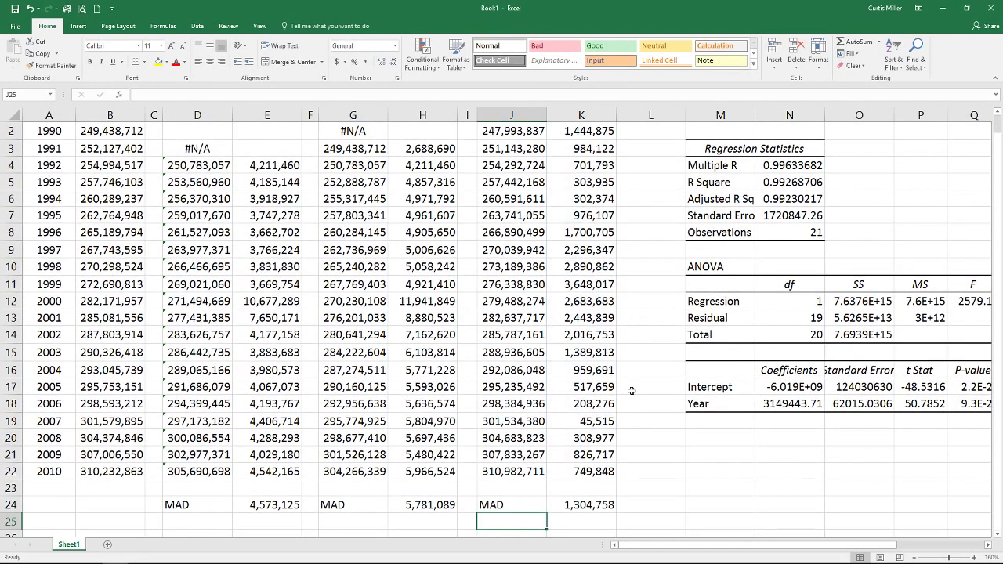
pyautogui.scroll(1, 630, 390)
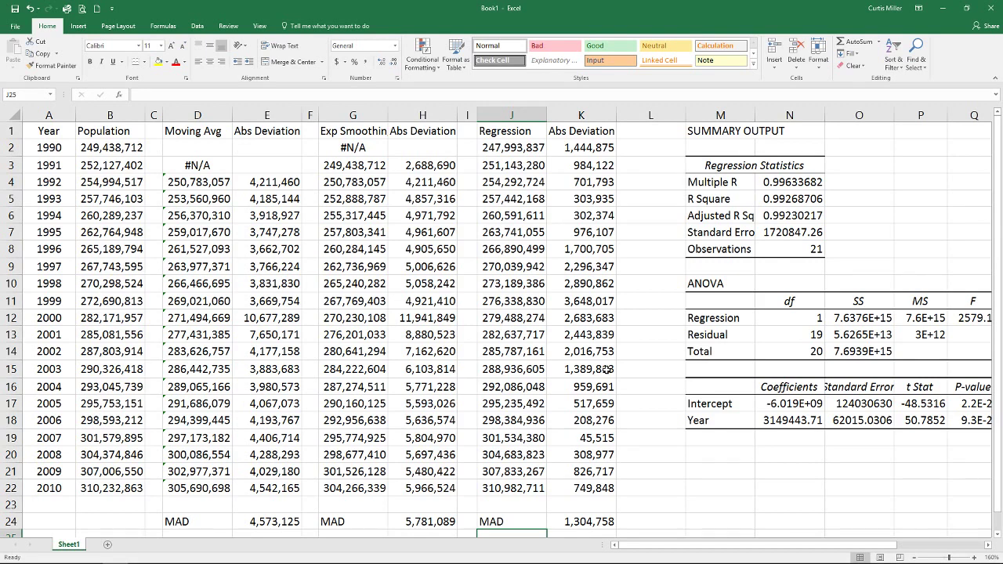
pyautogui.press('Up')
pyautogui.press('Right')
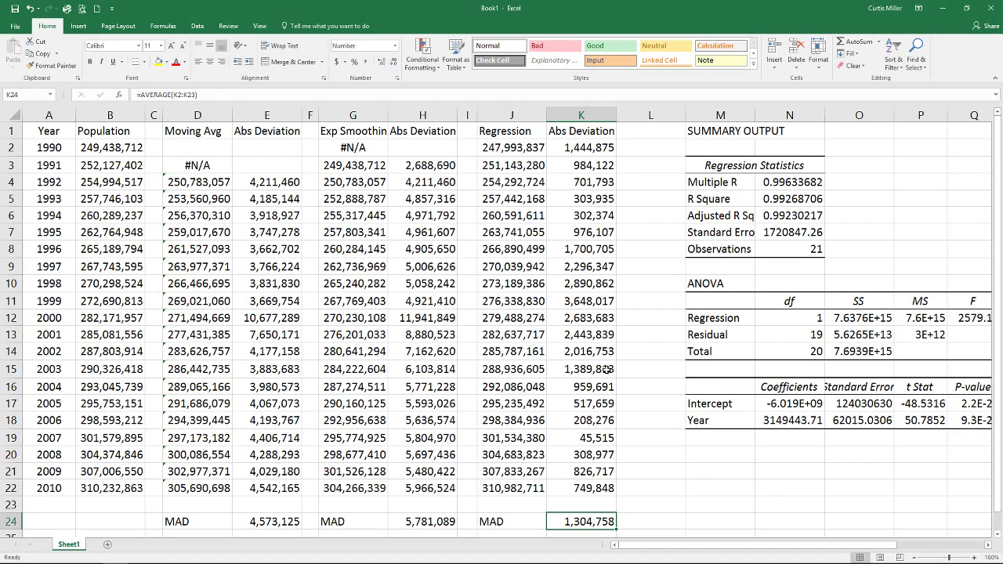
pyautogui.hotkey('ctrl', 'Home')
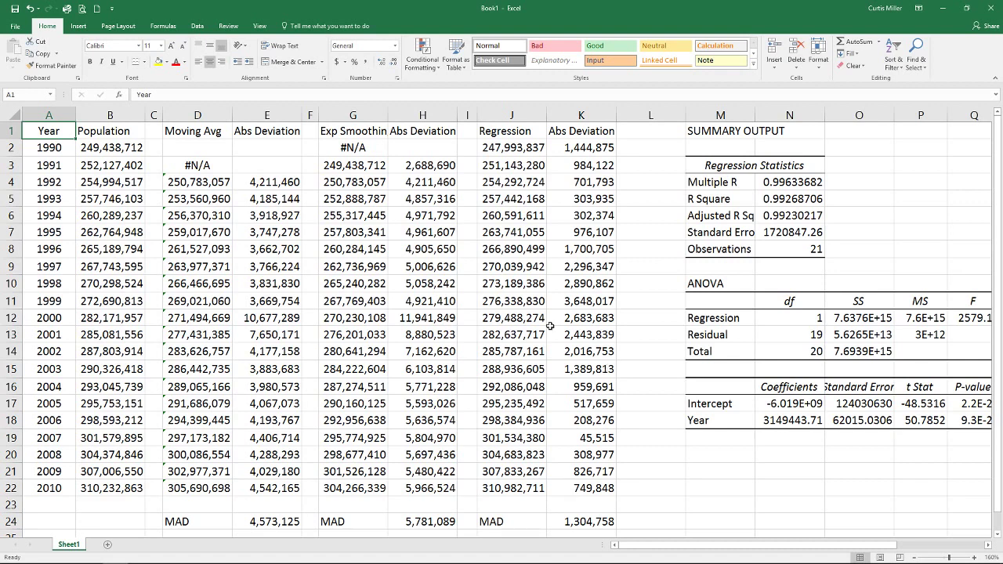
# Step: Create a Forecast Sheet from A1:B22 with Forecast End 2016, producing Sheet3
pyautogui.click(199, 26)
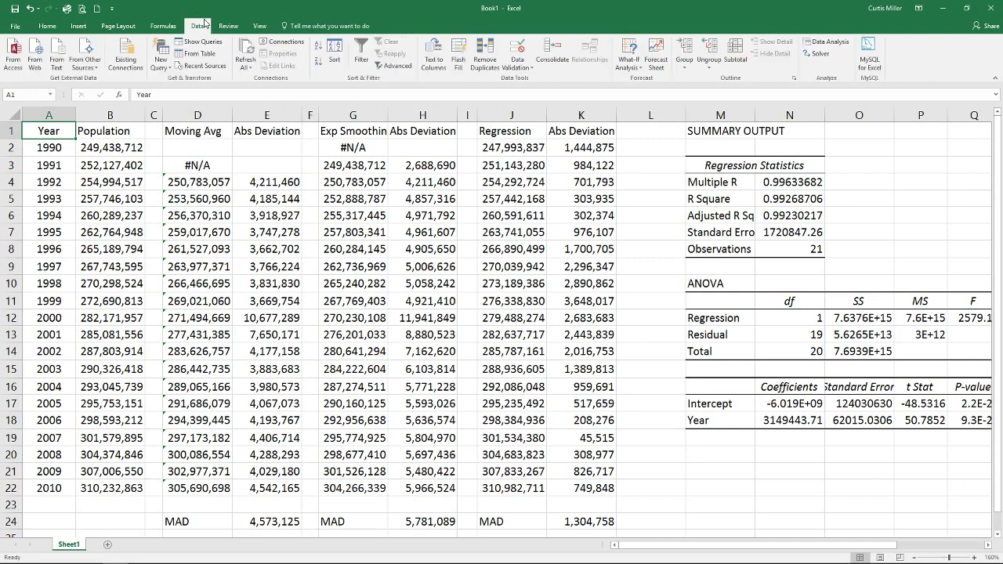
pyautogui.click(656, 66)
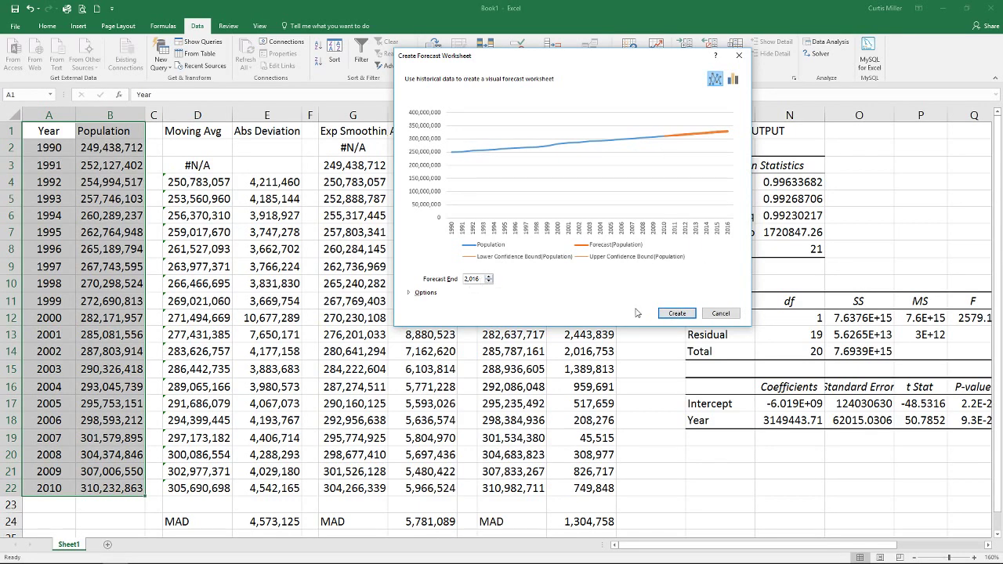
pyautogui.click(675, 314)
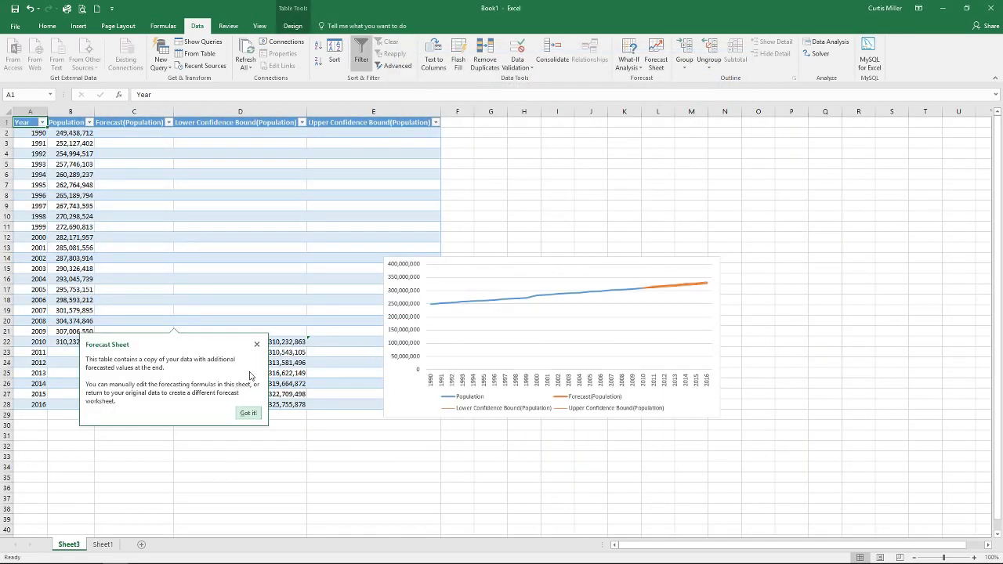
# Step: Dismiss the tip, move the forecast chart to Sheet3's top right, and enlarge it
pyautogui.click(248, 413)
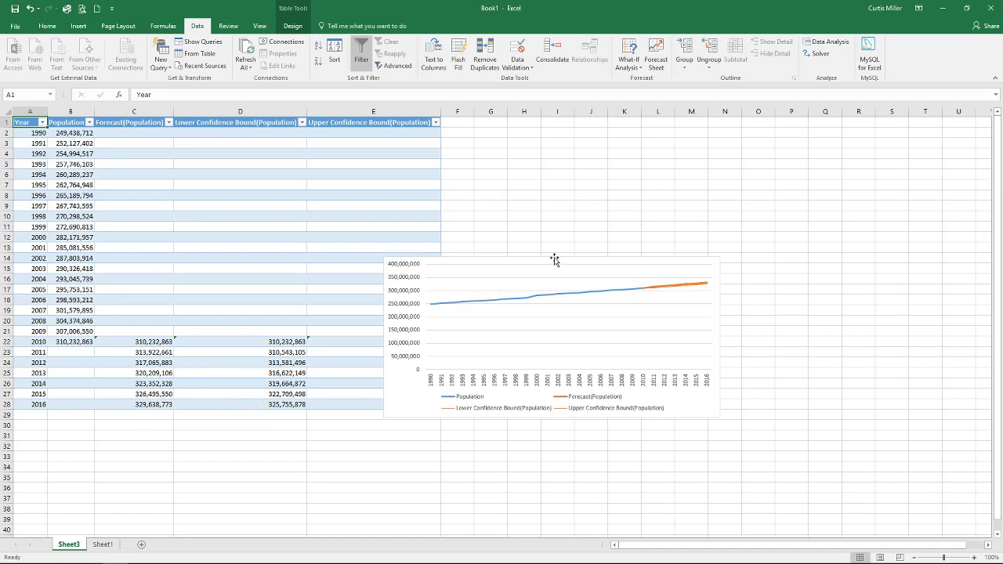
pyautogui.moveTo(553, 259); pyautogui.dragTo(633, 129)
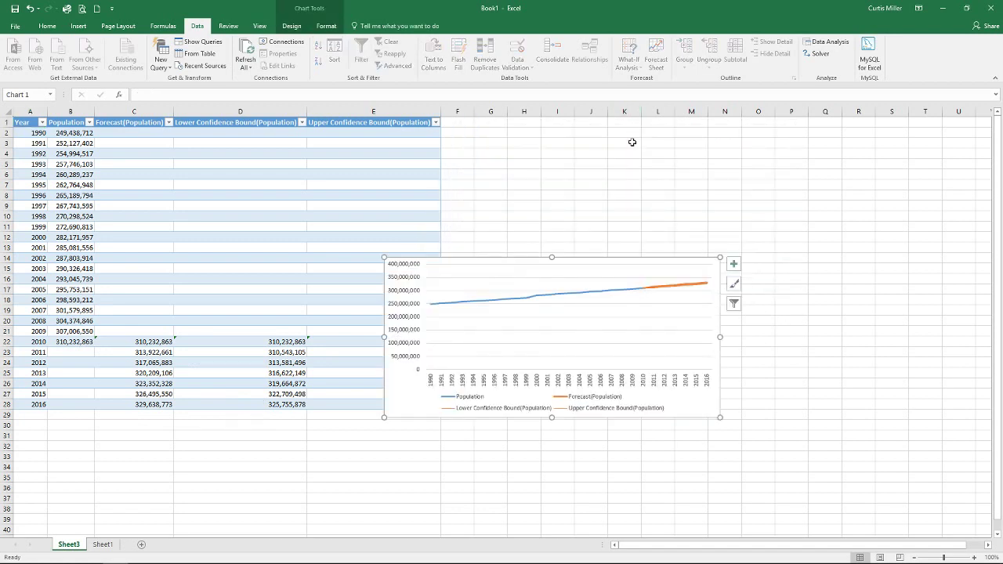
pyautogui.click(551, 265)
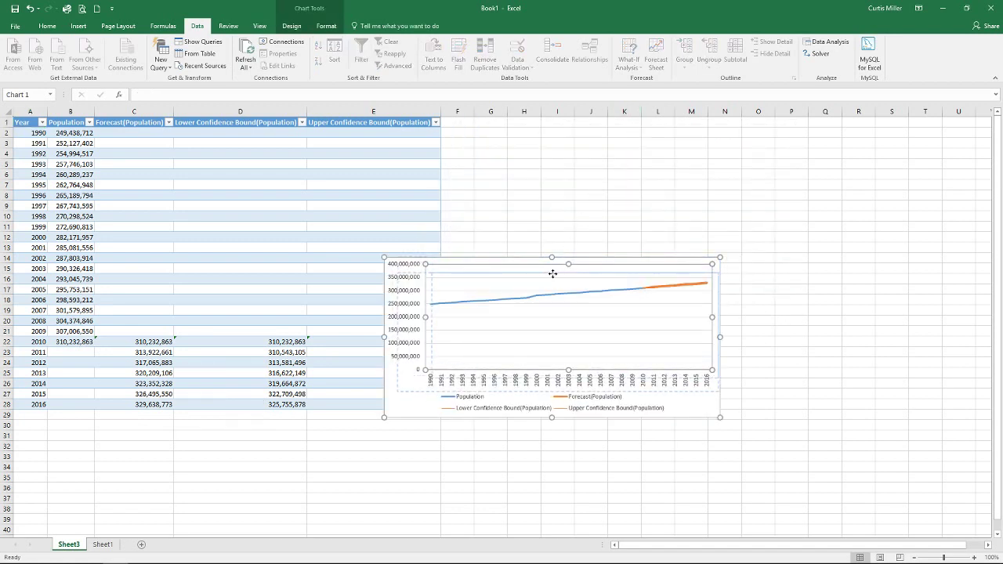
pyautogui.moveTo(557, 271); pyautogui.dragTo(639, 132)
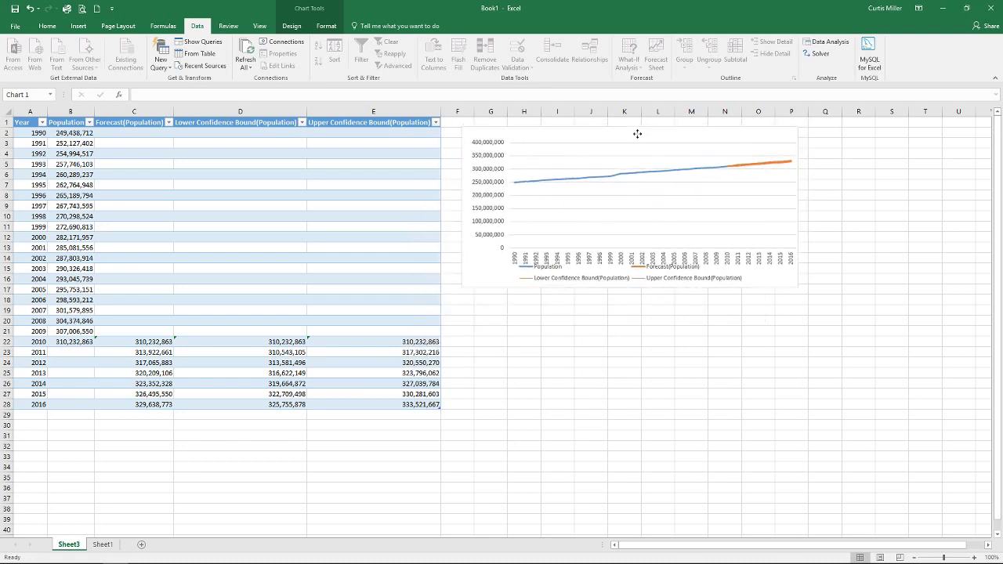
pyautogui.moveTo(796, 290); pyautogui.dragTo(945, 452)
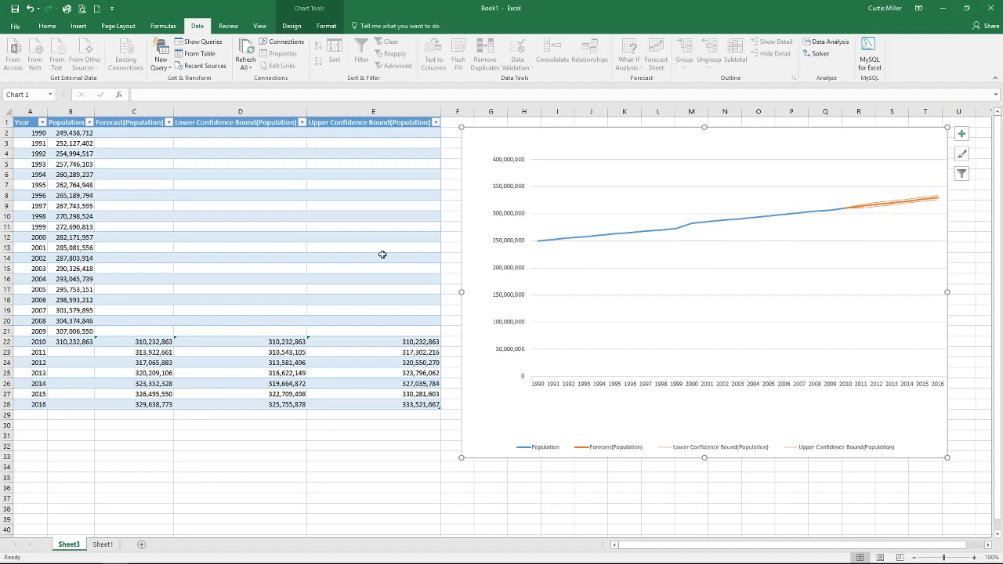
pyautogui.click(140, 258)
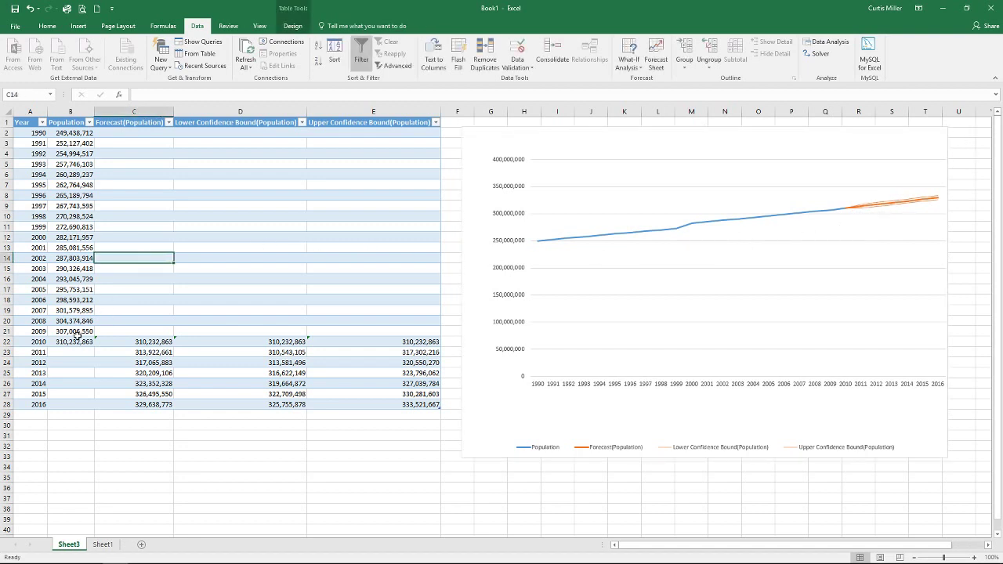
pyautogui.moveTo(73, 131); pyautogui.dragTo(70, 343)
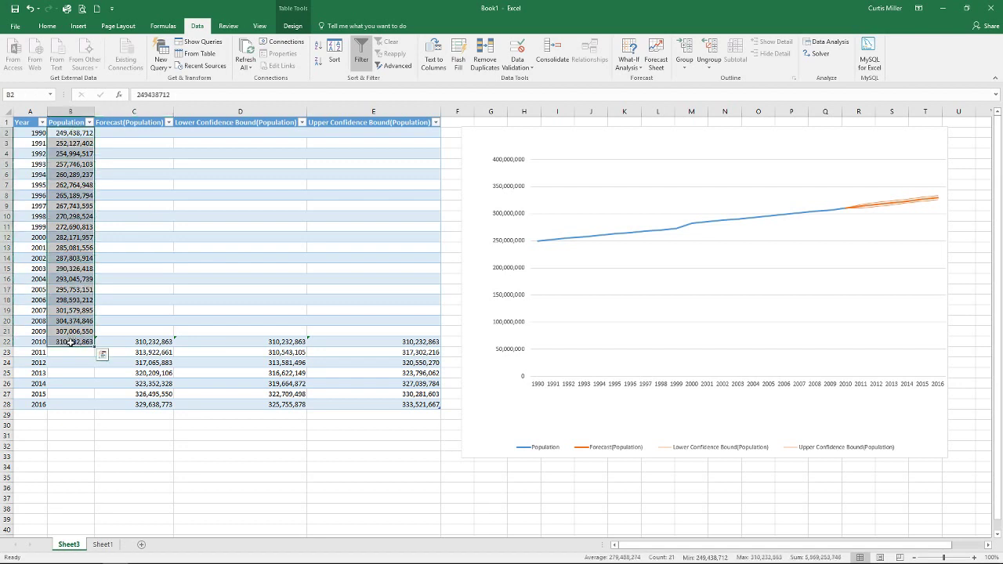
pyautogui.moveTo(133, 343); pyautogui.dragTo(387, 337)
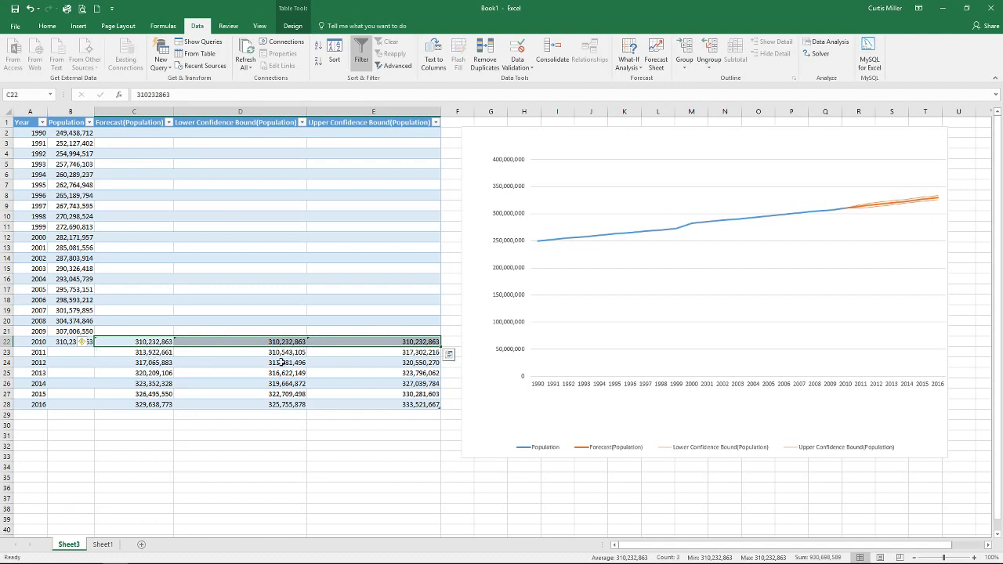
pyautogui.click(155, 353)
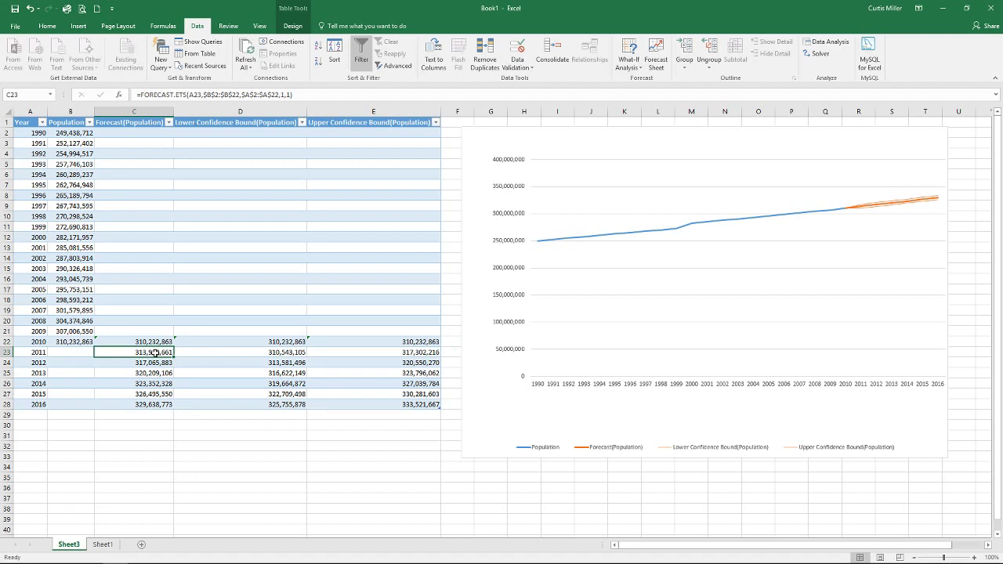
pyautogui.click(255, 349)
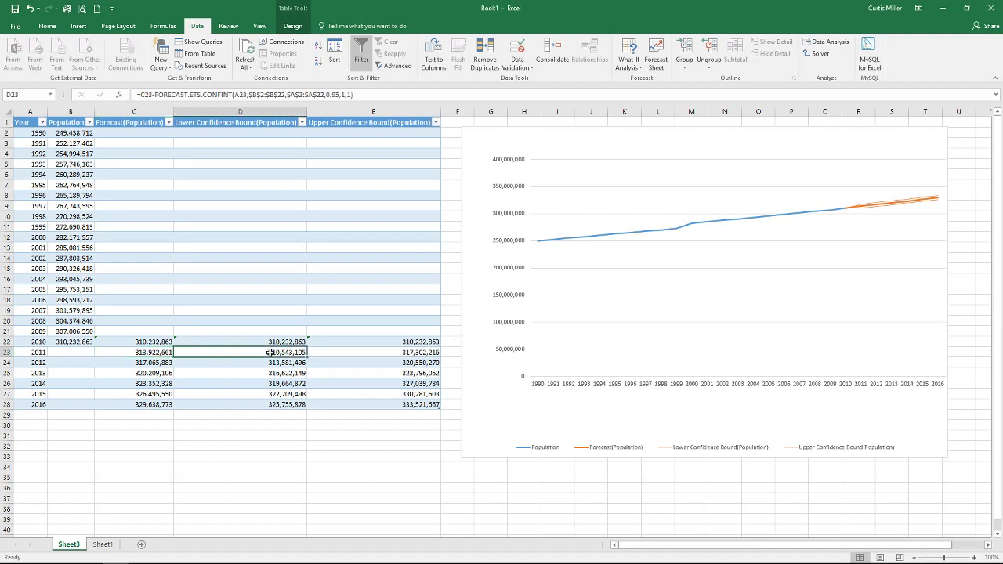
pyautogui.click(371, 350)
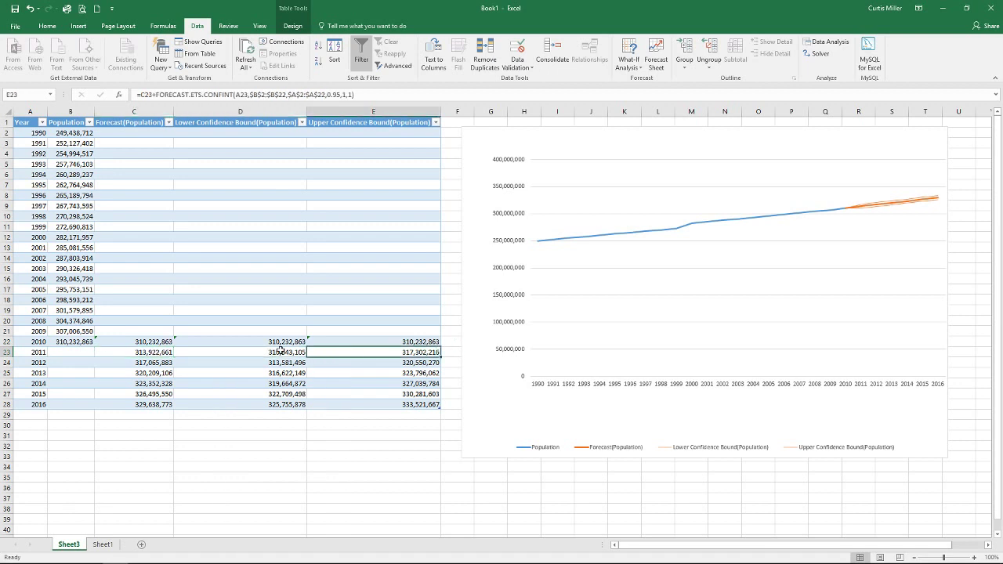
pyautogui.click(278, 350)
pyautogui.click(389, 350)
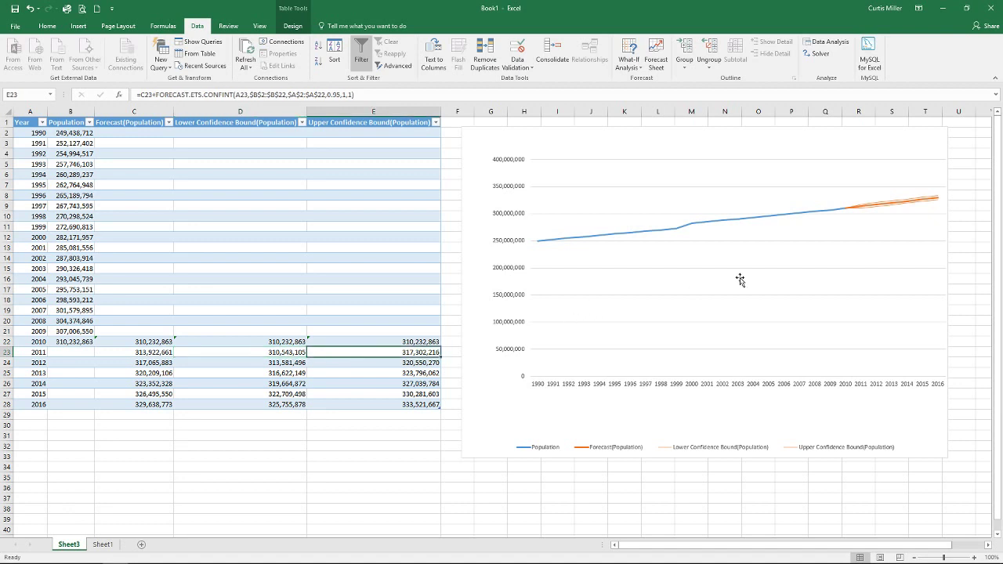